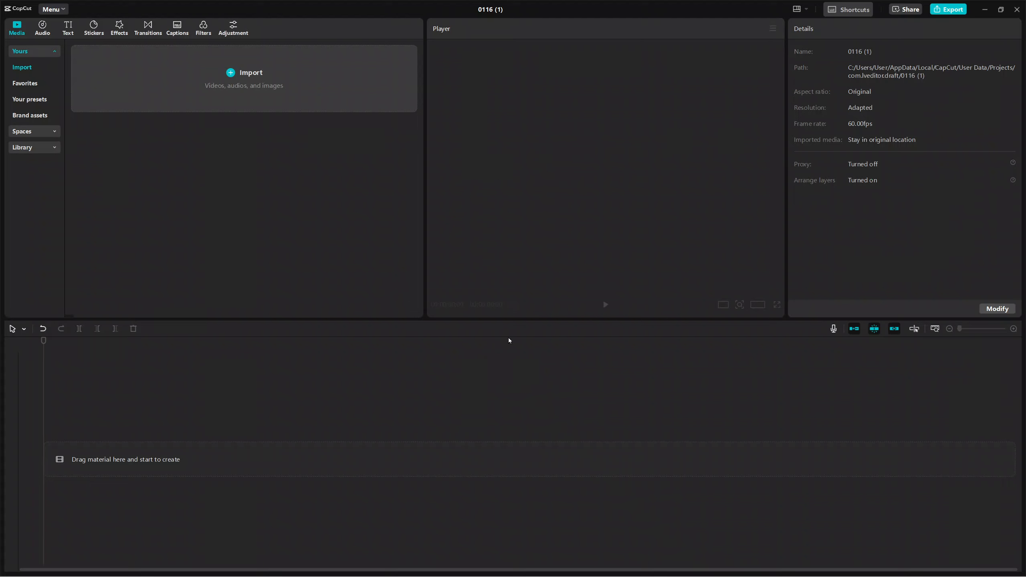
left_click(235, 82)
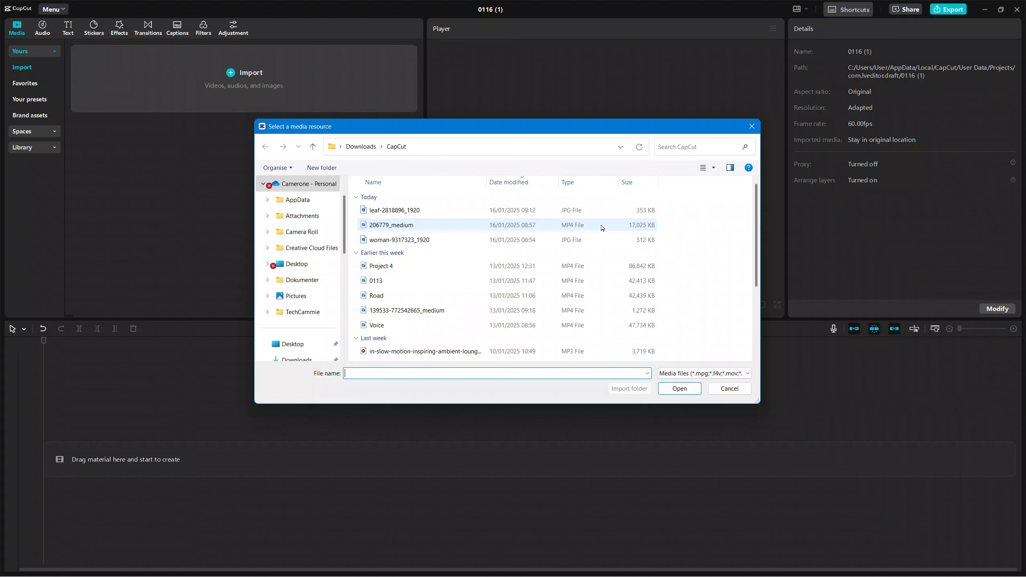
scroll(487, 285, "down", 1)
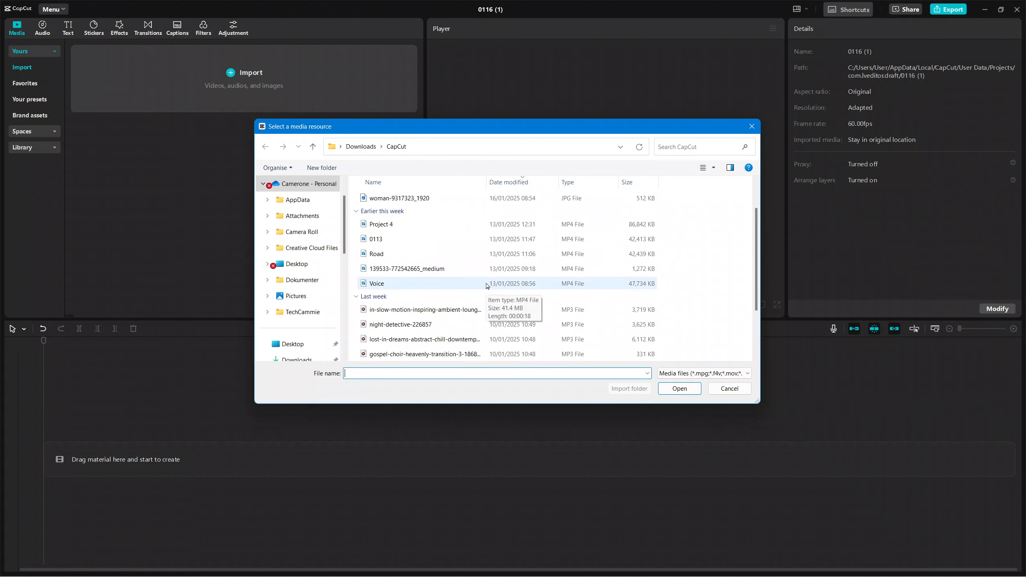
scroll(489, 287, "down", 2)
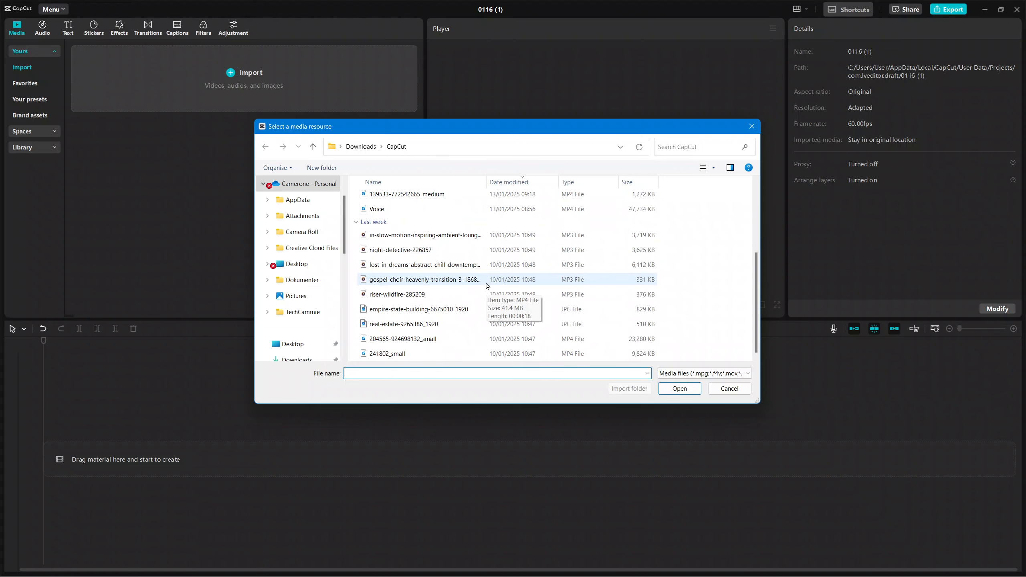
left_click(520, 339)
left_click(679, 389)
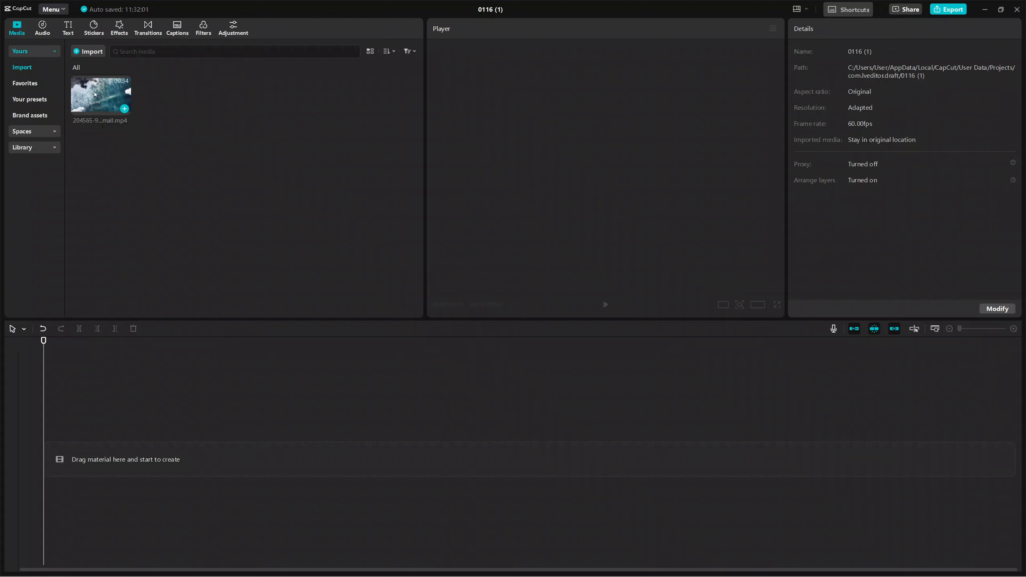
left_click_drag(95, 94, 105, 457)
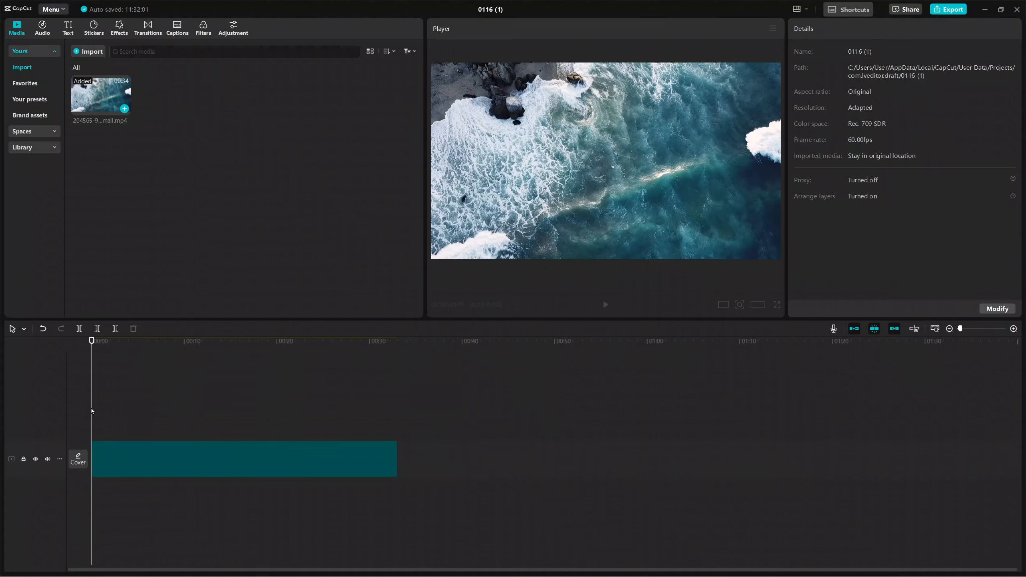
Step: Add a default text clip above the video, starting at 00:00:05:28
left_click(174, 410)
left_click(175, 439)
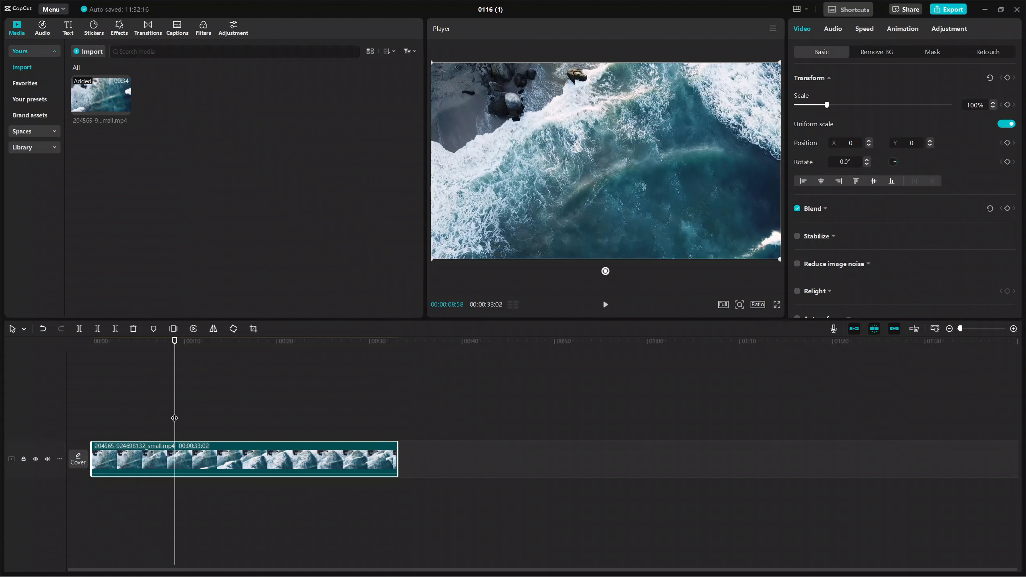
left_click_drag(174, 416, 142, 418)
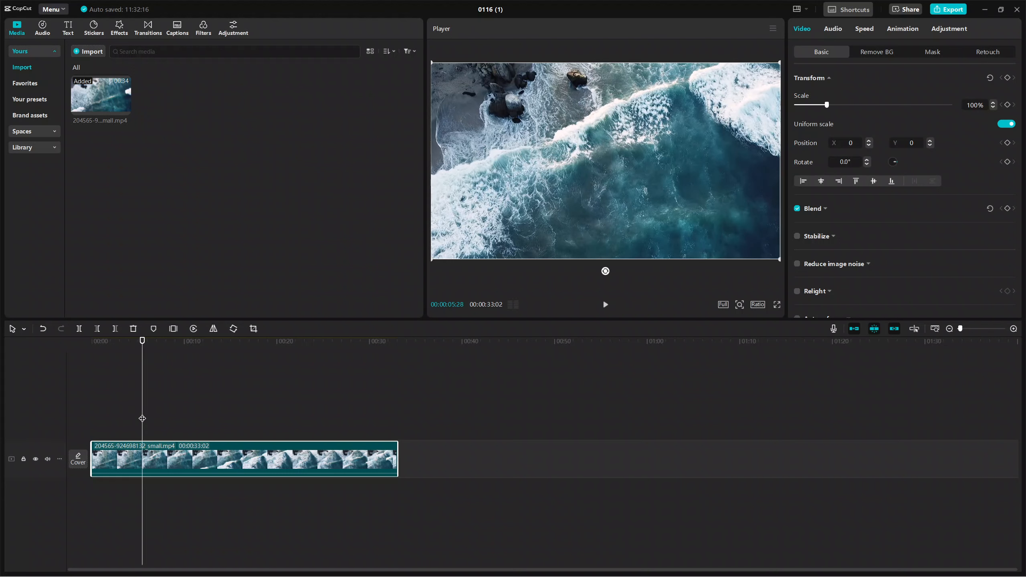
left_click(68, 27)
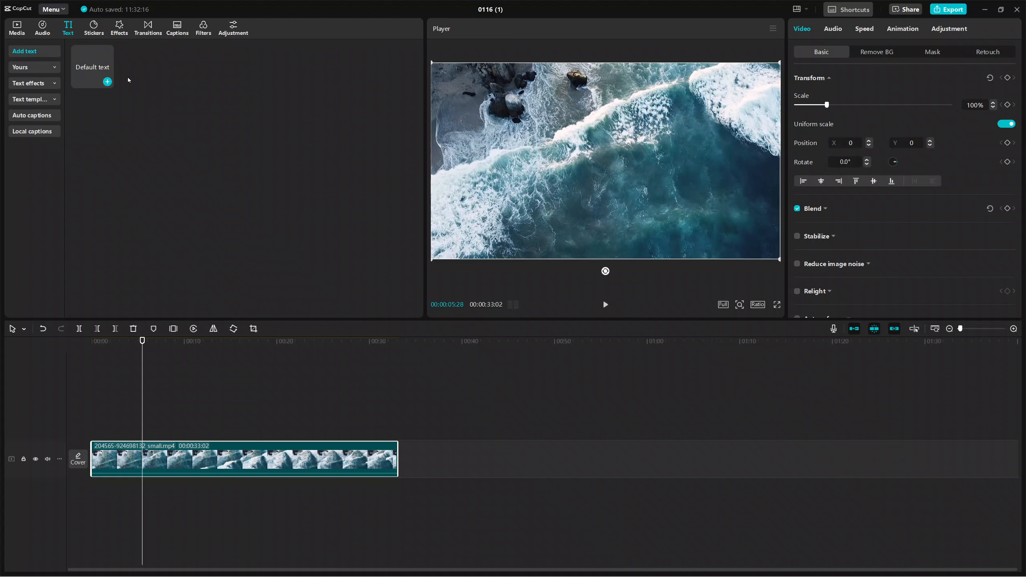
mouse_move(98, 65)
left_click(108, 82)
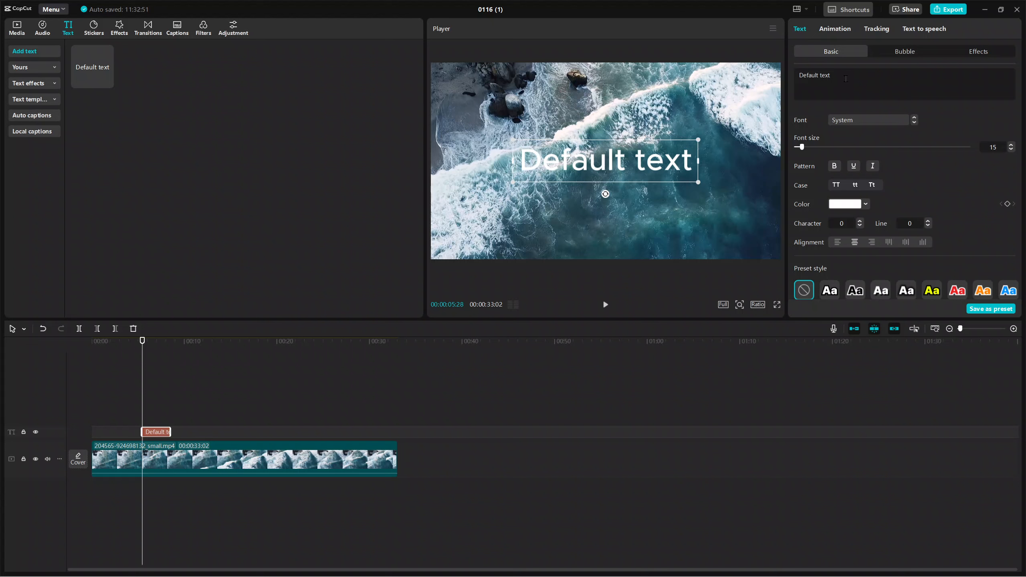
Step: Replace the placeholder wording of the text clip with "Waves Are Beautiful"
key("BackSpace")
key("BackSpace")
key("BackSpace")
key("BackSpace")
key("BackSpace")
key("BackSpace")
key("BackSpace")
key("BackSpace")
key("BackSpace")
key("BackSpace")
key("BackSpace")
key("BackSpace")
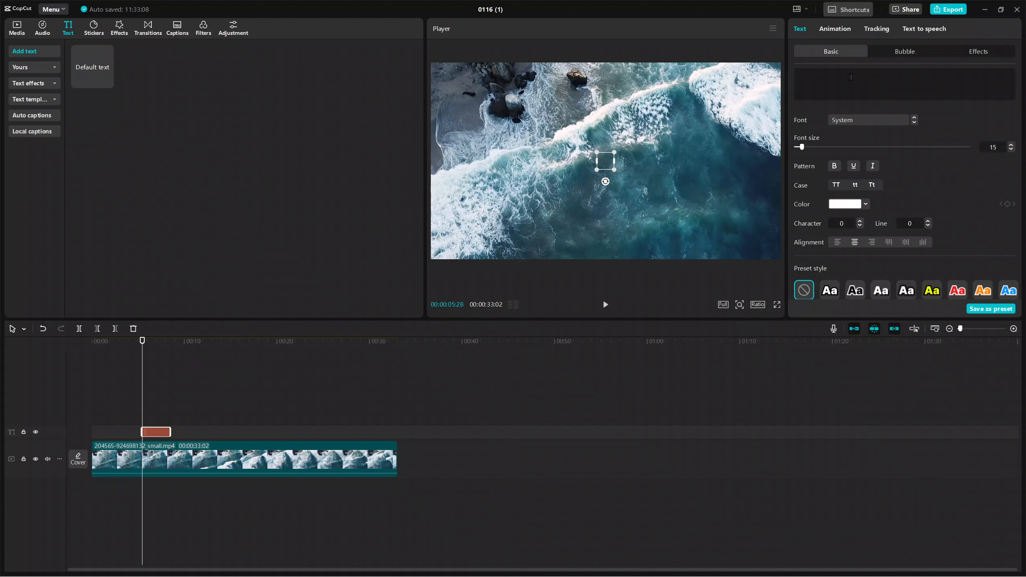
type("Waves")
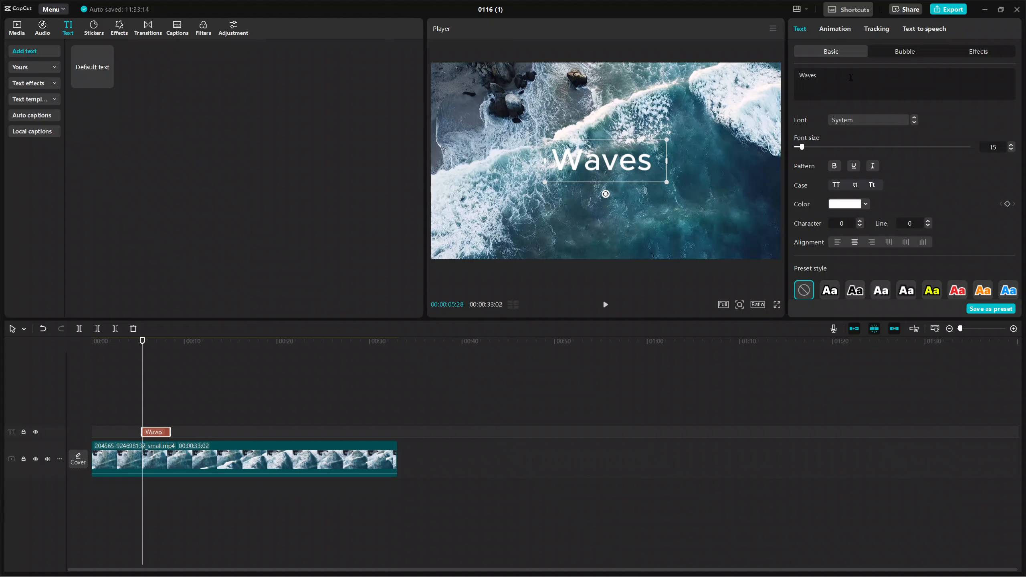
type("Of")
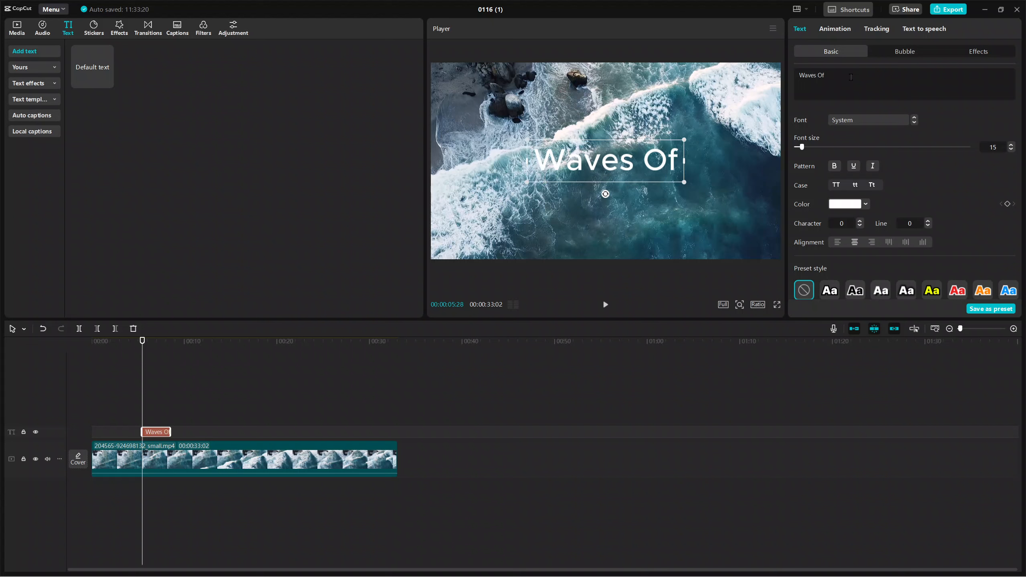
key("BackSpace")
key("BackSpace")
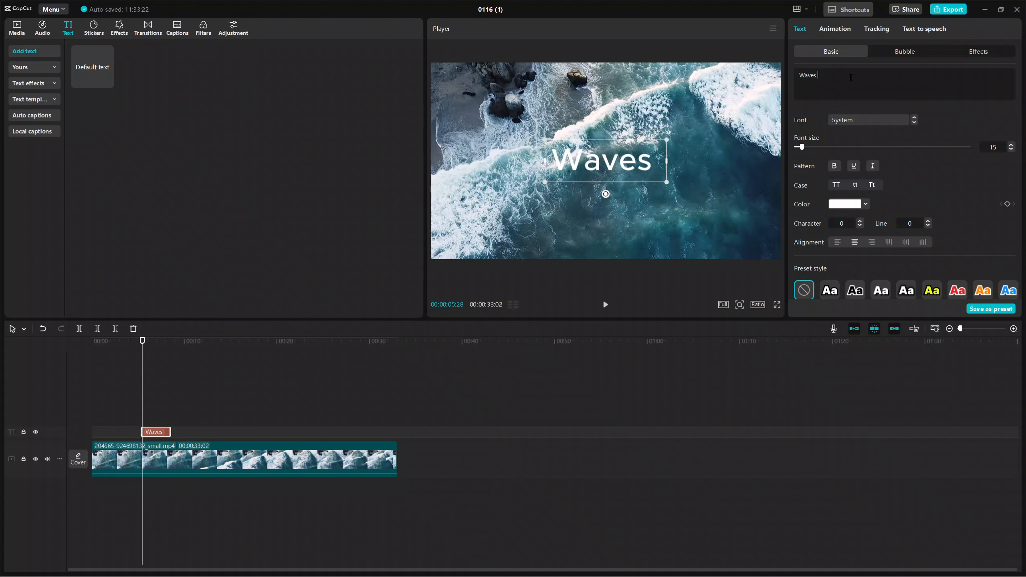
type("A")
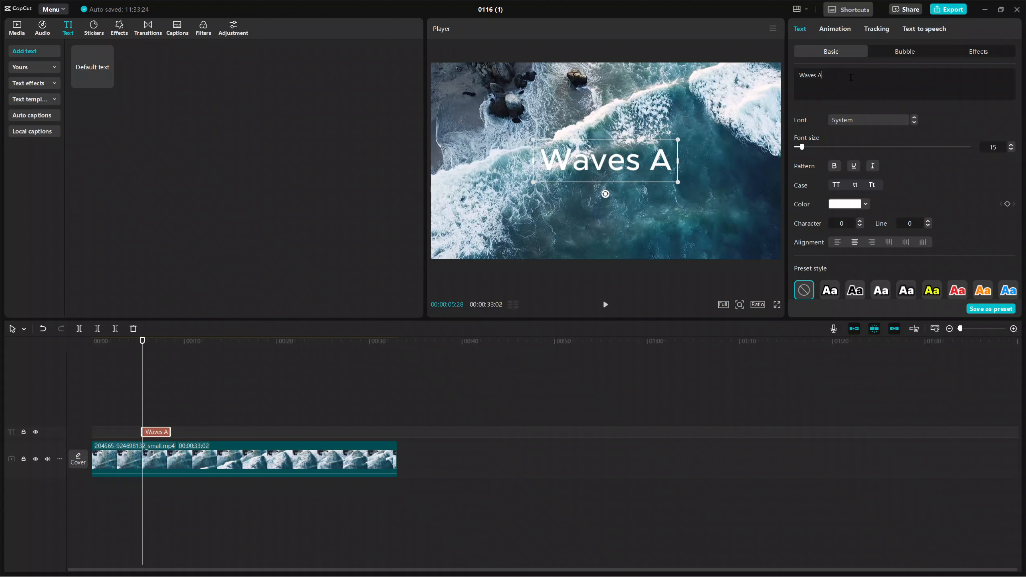
type("re Beautiful")
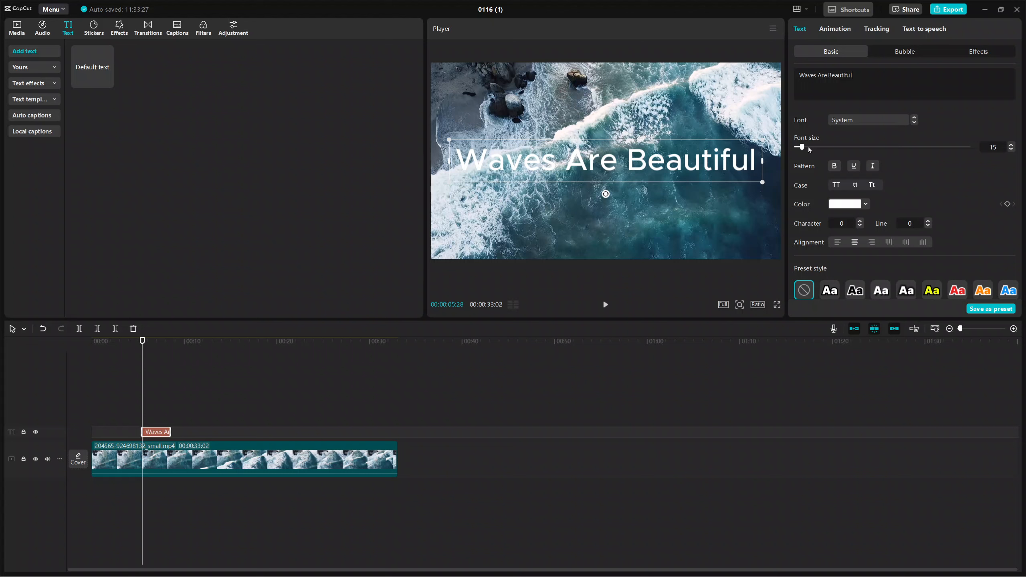
Step: Set the title's font size to 13 and its font to Constane
mouse_move(803, 148)
left_mouse_down()
mouse_move(817, 146)
mouse_move(802, 149)
left_mouse_up()
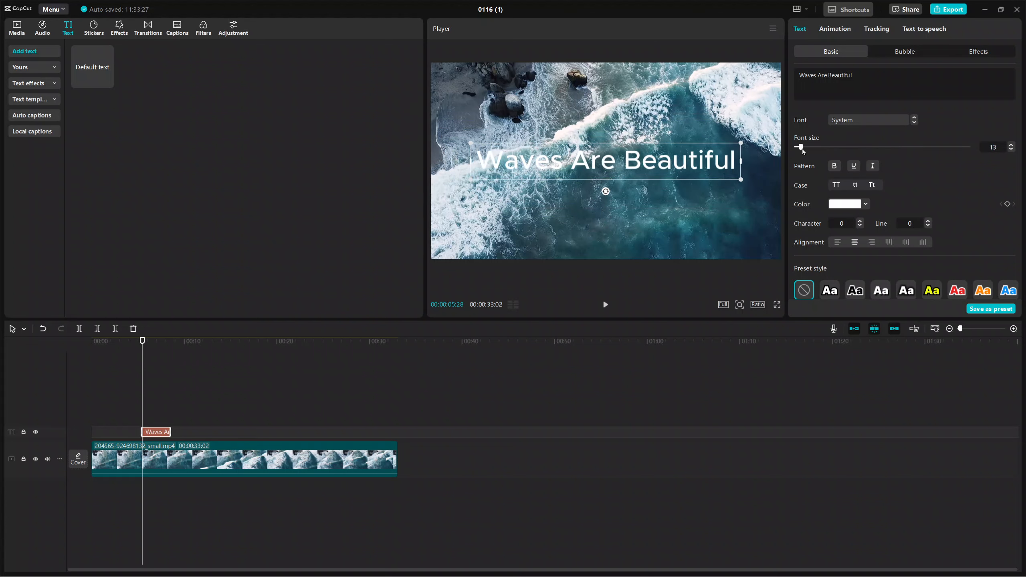
left_click(885, 118)
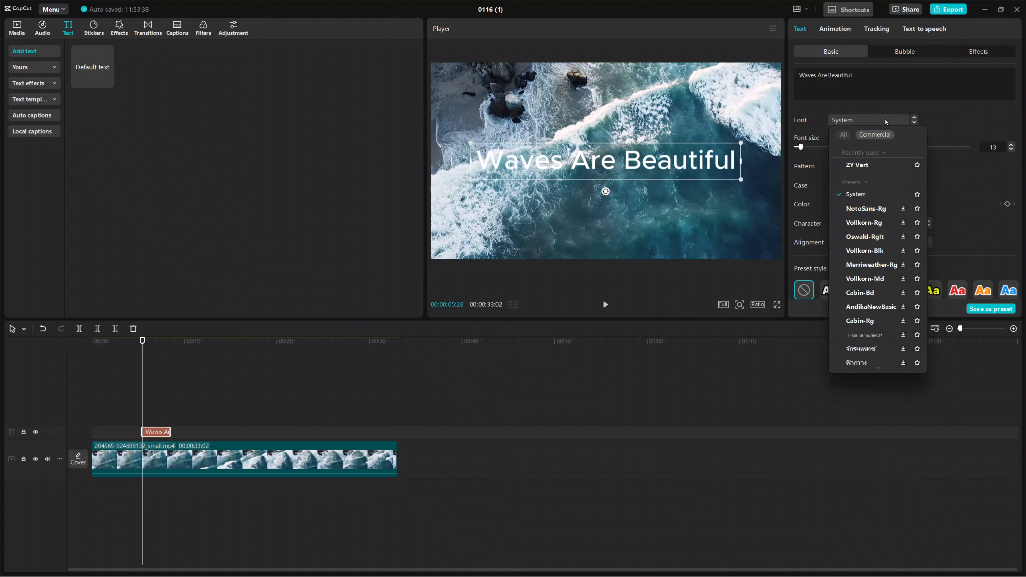
scroll(878, 226, "down", 2)
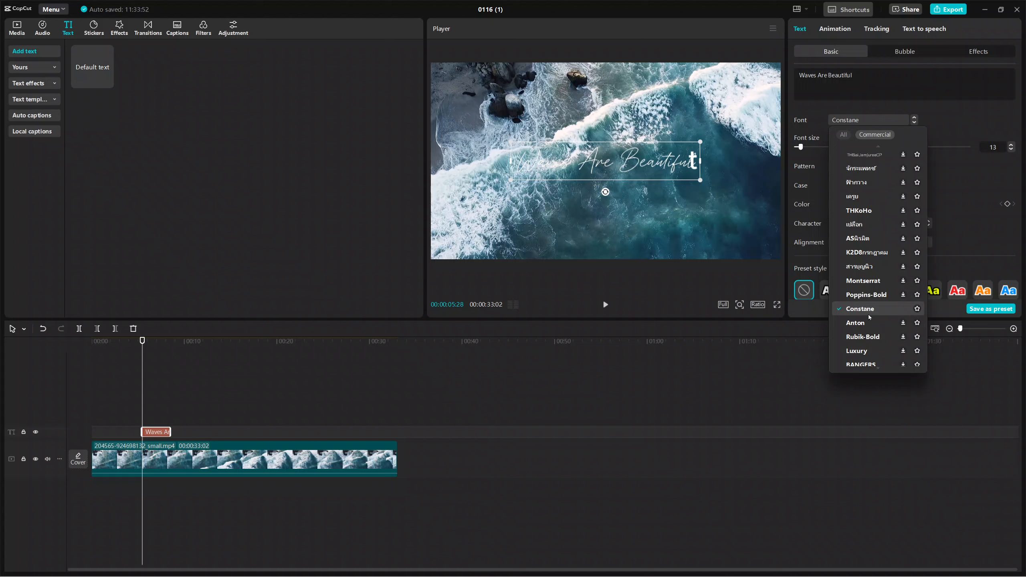
scroll(869, 317, "down", 5)
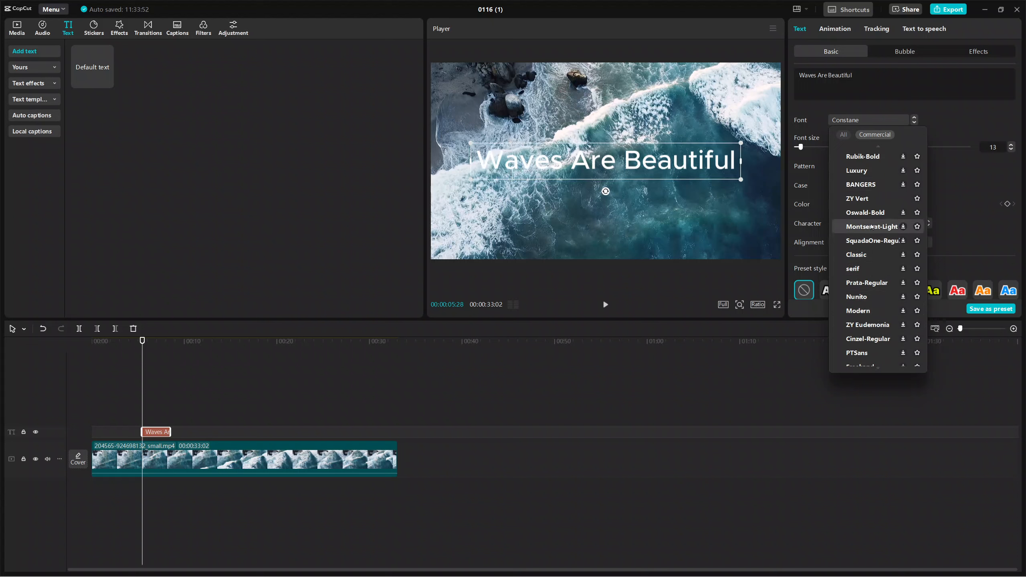
scroll(871, 227, "up", 3)
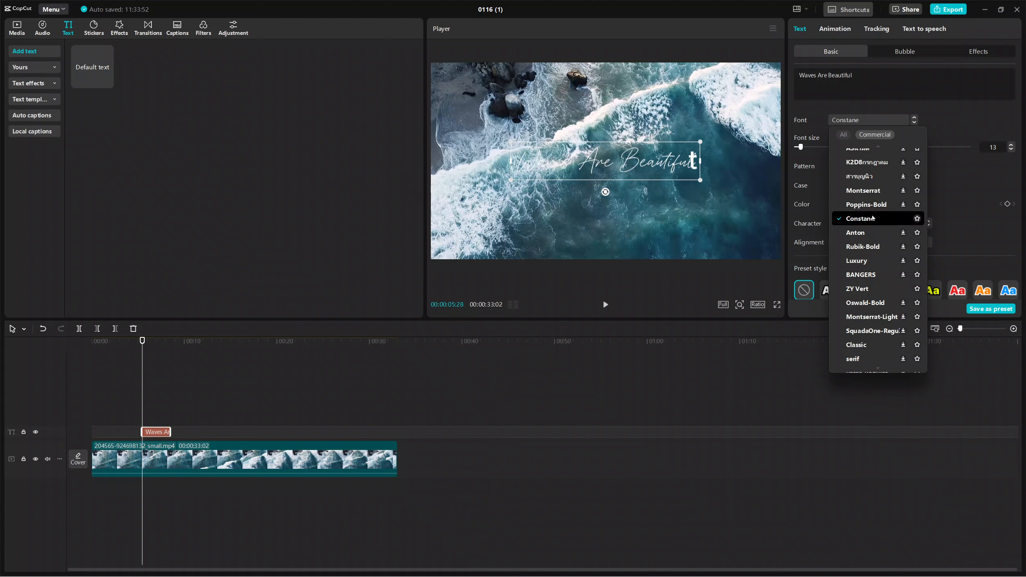
left_click(871, 217)
Step: Move the title slightly up and to the left within the video frame and make it bold without underline
left_click_drag(692, 157, 652, 147)
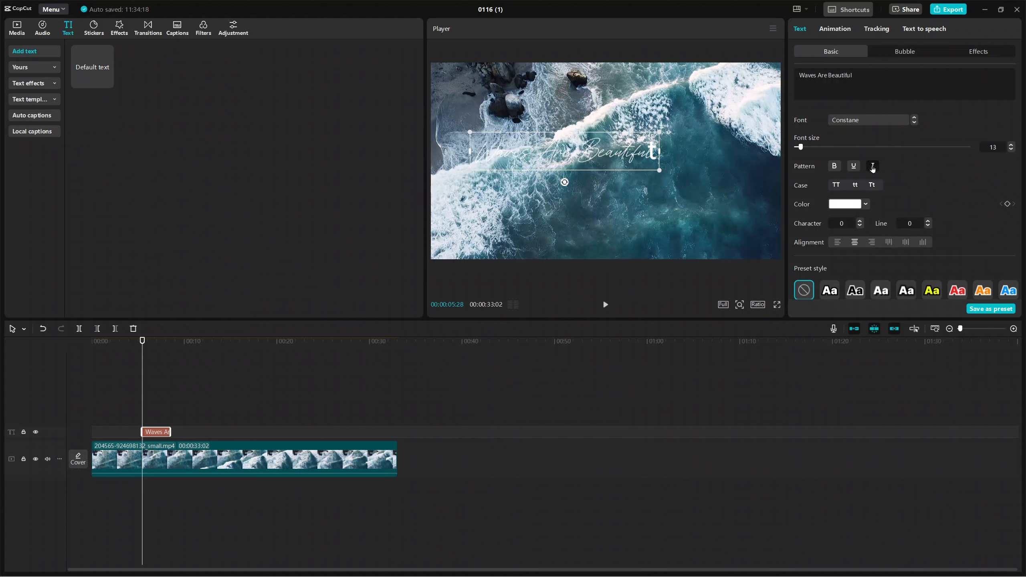
left_click(854, 169)
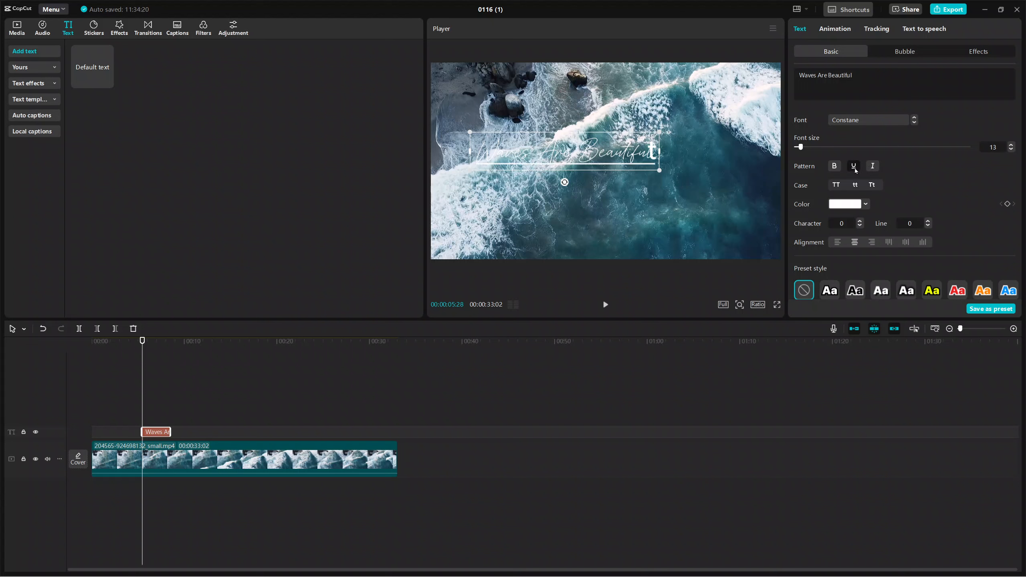
left_click(854, 166)
left_click(834, 166)
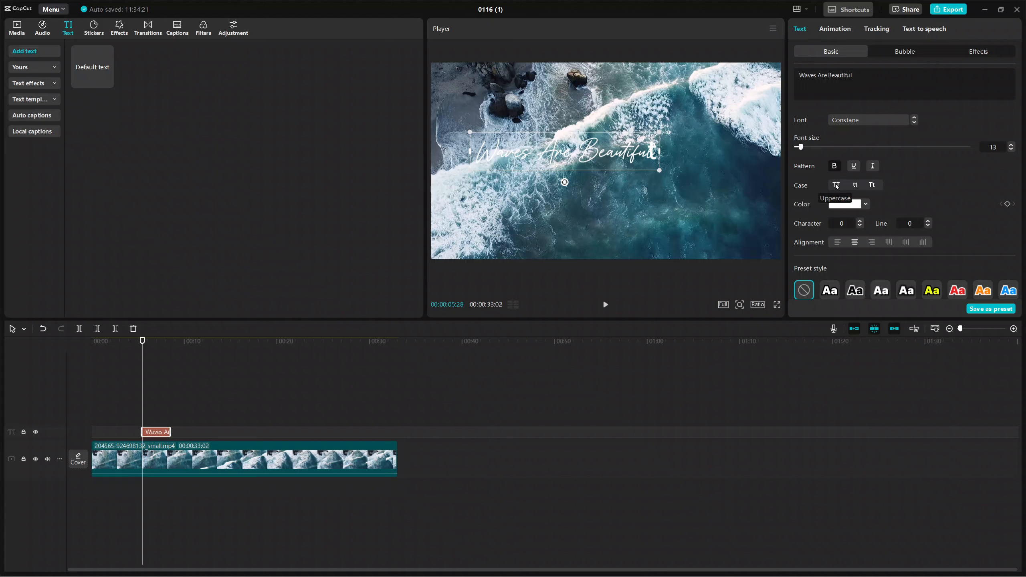
Step: Change the title's text color to red, hex FF3030
left_click(865, 205)
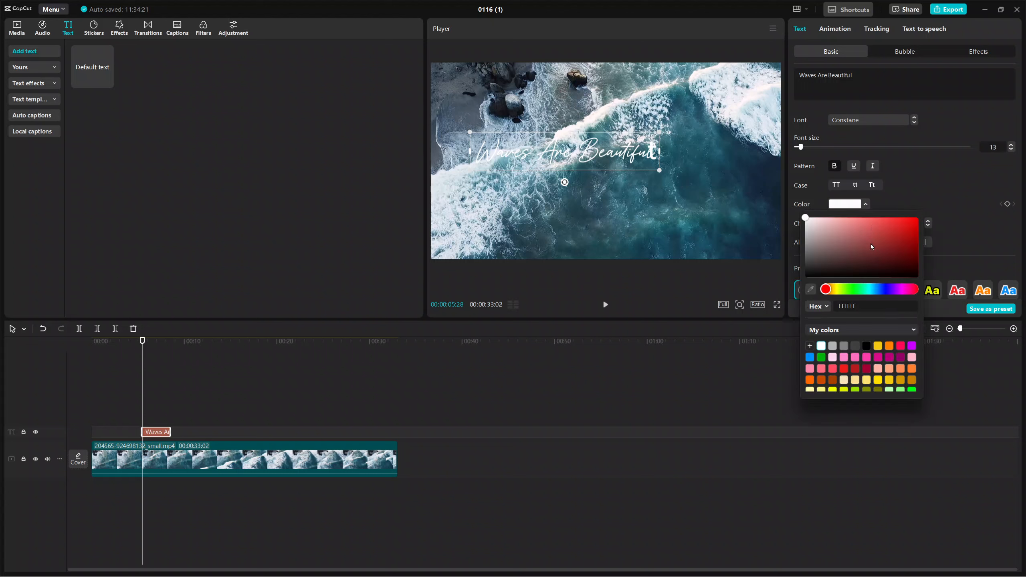
mouse_move(871, 243)
left_mouse_down()
mouse_move(817, 261)
mouse_move(897, 219)
left_mouse_up()
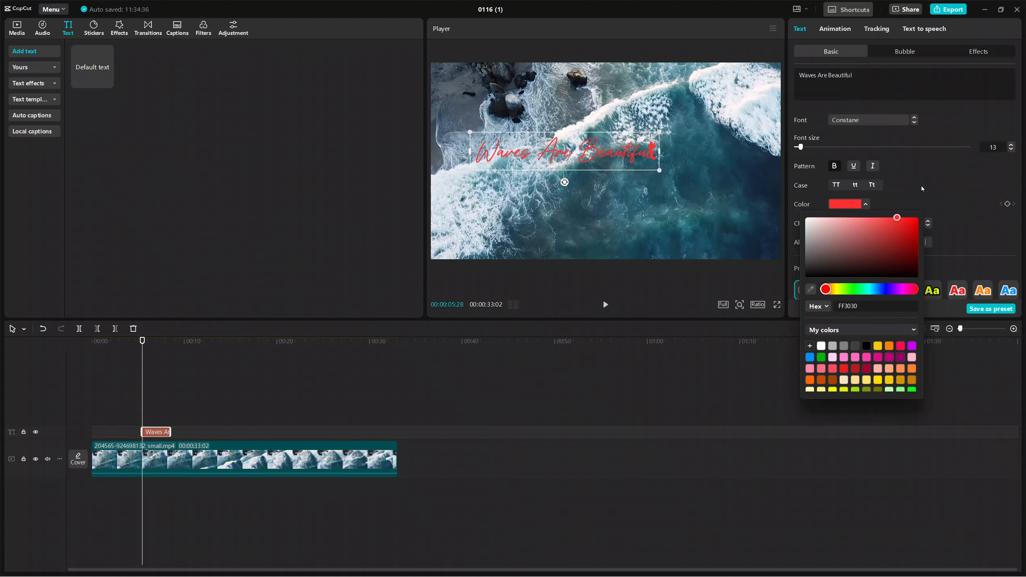
left_click(981, 205)
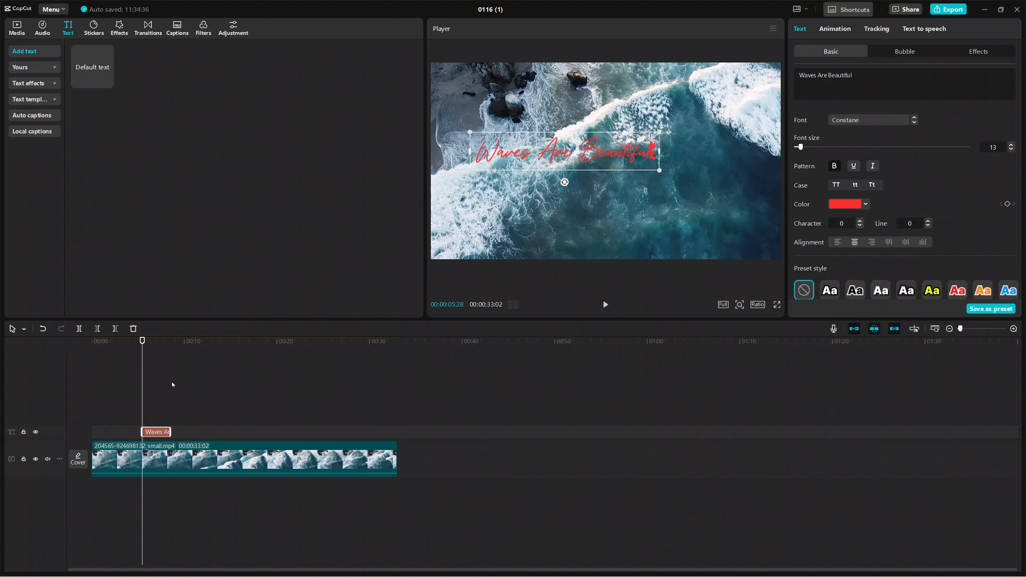
Step: Add a color keyframe to the title at 00:00:06:02 and set its color to purple, hex CA30FF
left_click_drag(143, 377, 147, 379)
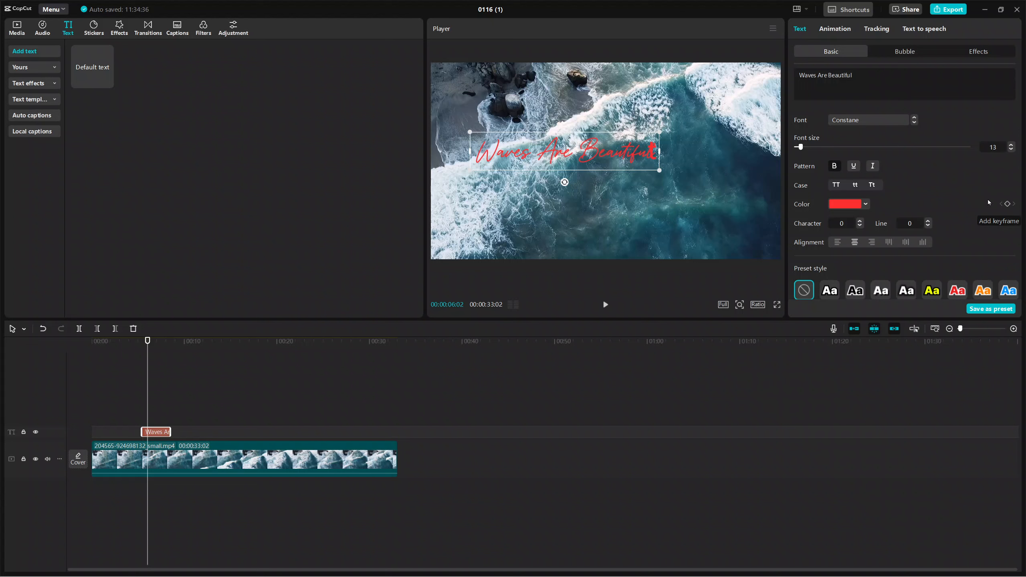
left_click(1008, 205)
left_click(866, 206)
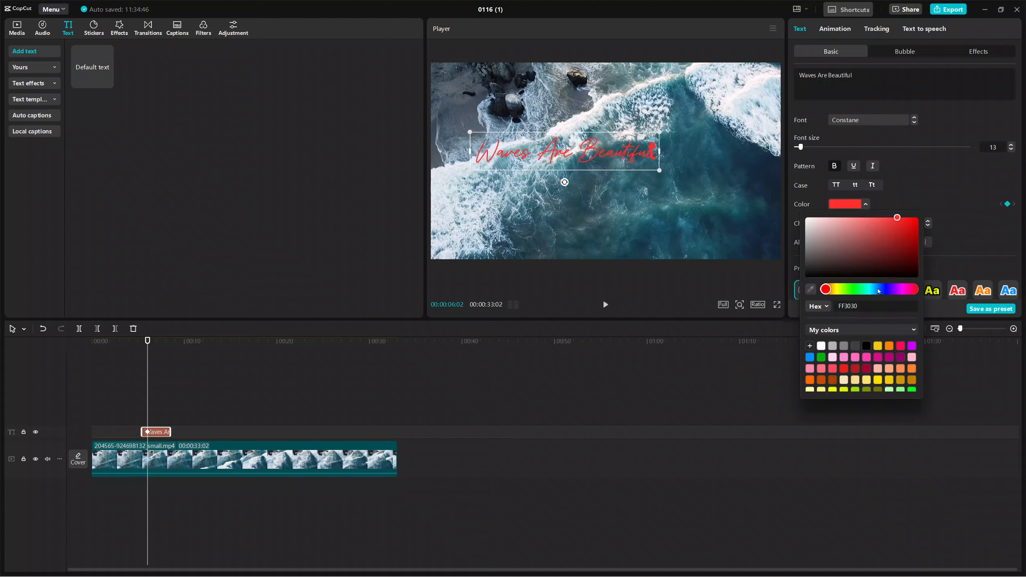
left_click(881, 290)
left_click(904, 290)
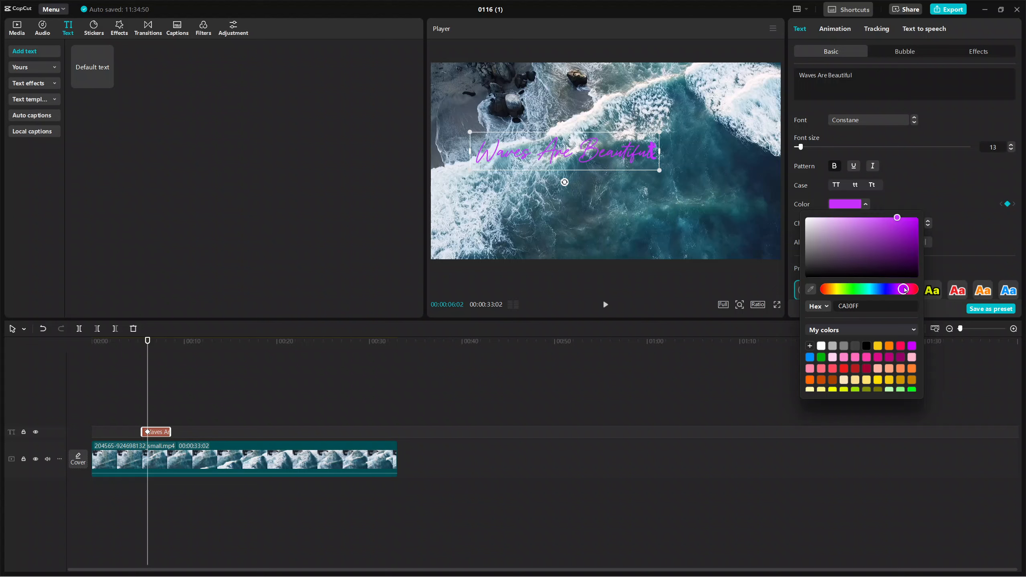
left_click(908, 209)
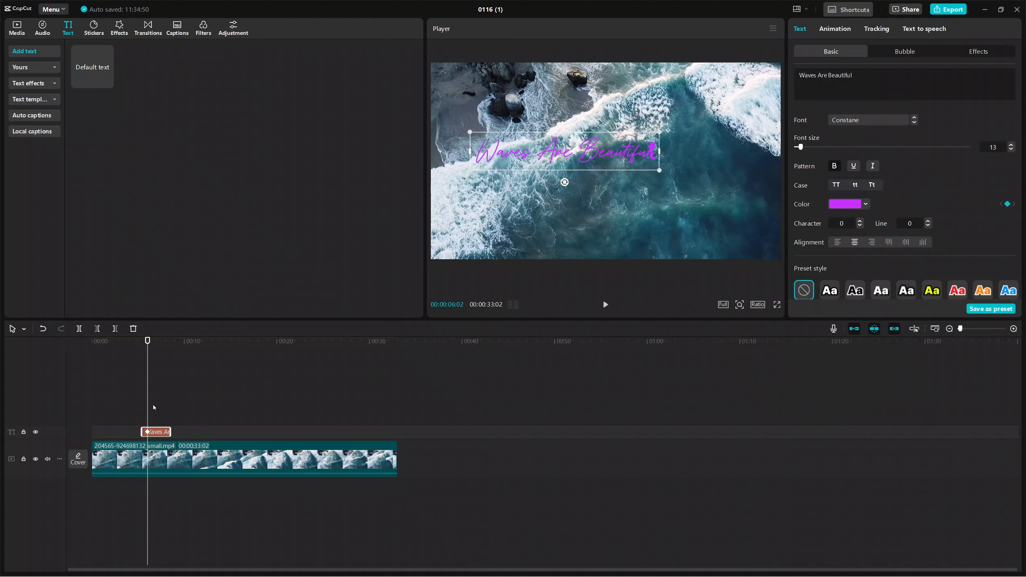
Step: Keyframe the title's color to the green preset, hex 00B209, at 00:00:06:51
left_click_drag(147, 413, 155, 413)
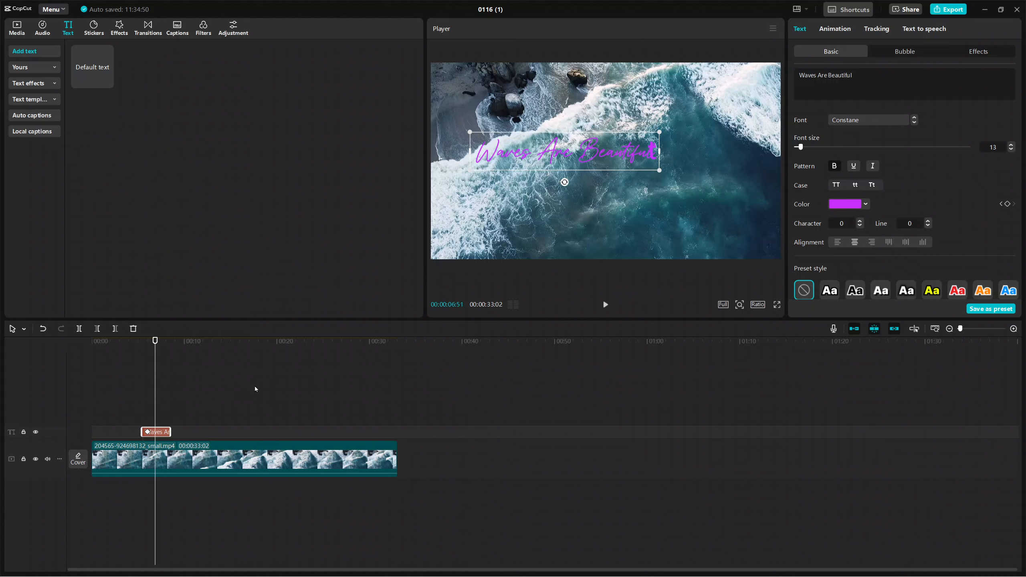
left_click(863, 205)
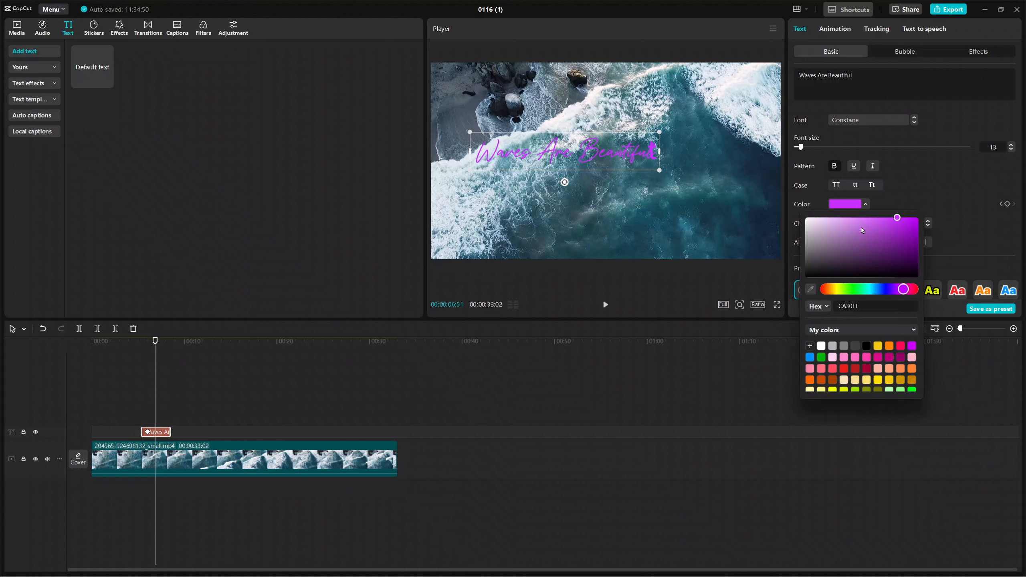
left_click(821, 357)
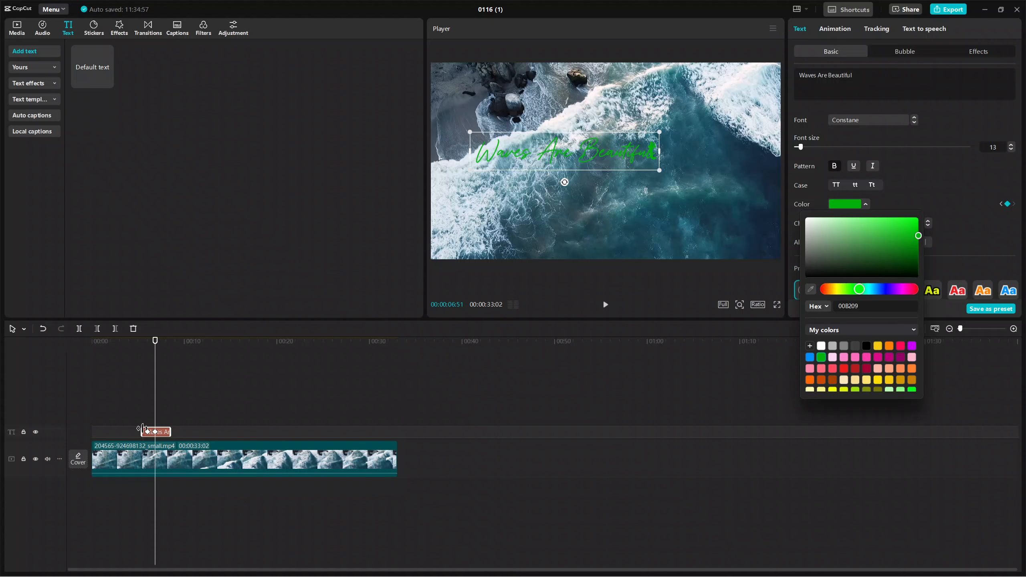
Step: Keyframe the title's color to light cyan, hex 6AFFFA, at 00:00:07:35
left_click(161, 411)
left_click_drag(160, 411, 162, 414)
left_click(865, 204)
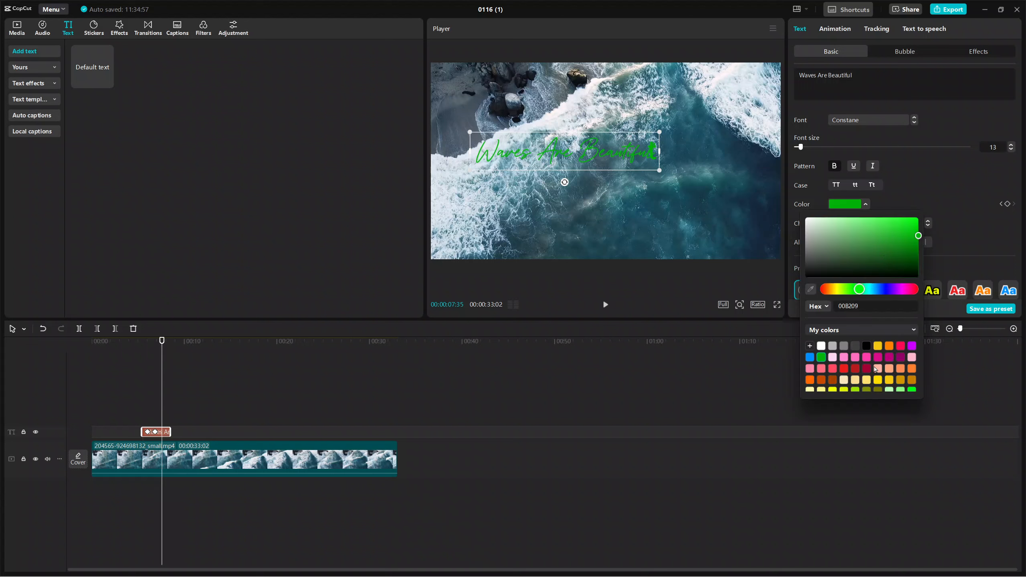
left_click(866, 366)
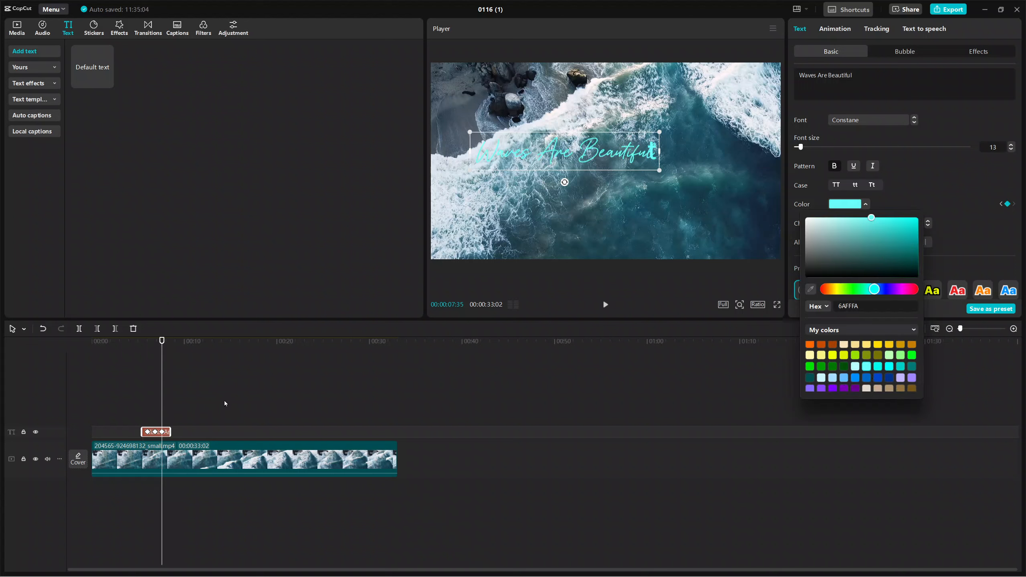
Step: Play the timeline from just before the title's clip to preview its color changes
left_click_drag(160, 393, 137, 396)
left_click(605, 304)
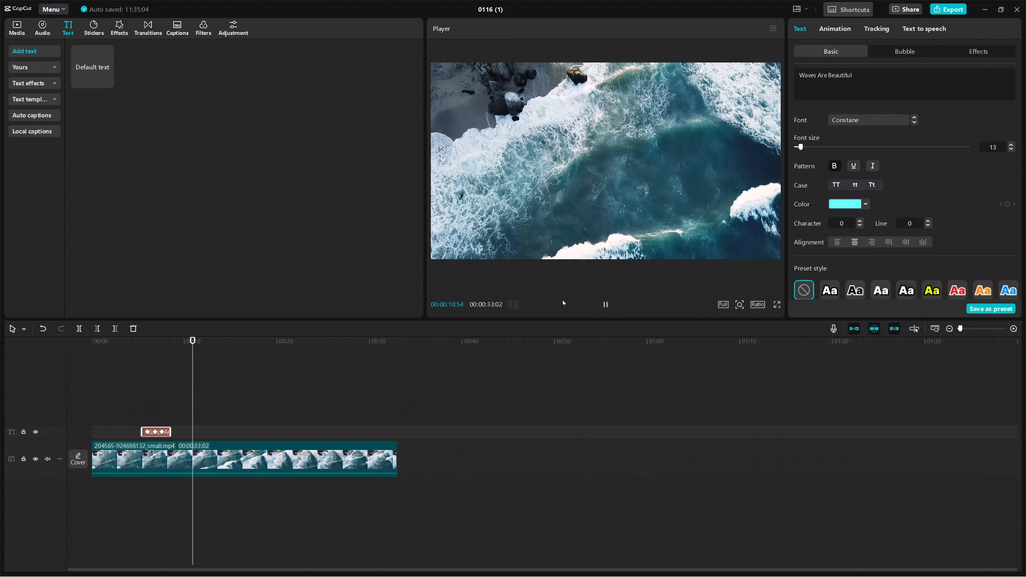
left_click(605, 304)
Step: Expand the preset styles and apply the white text preset with the yellow glow to the title
scroll(905, 217, "down", 2)
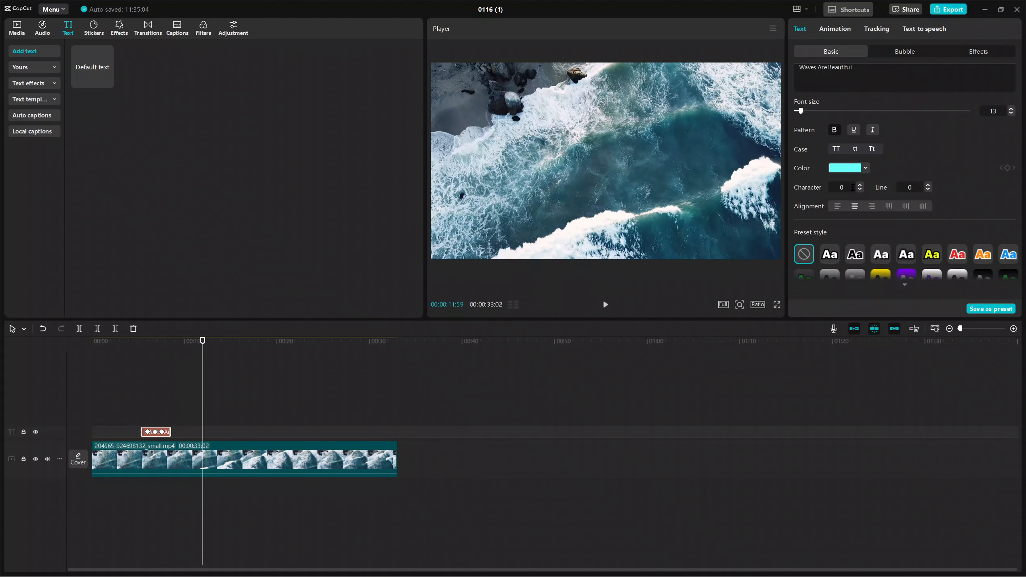
scroll(890, 234, "down", 1)
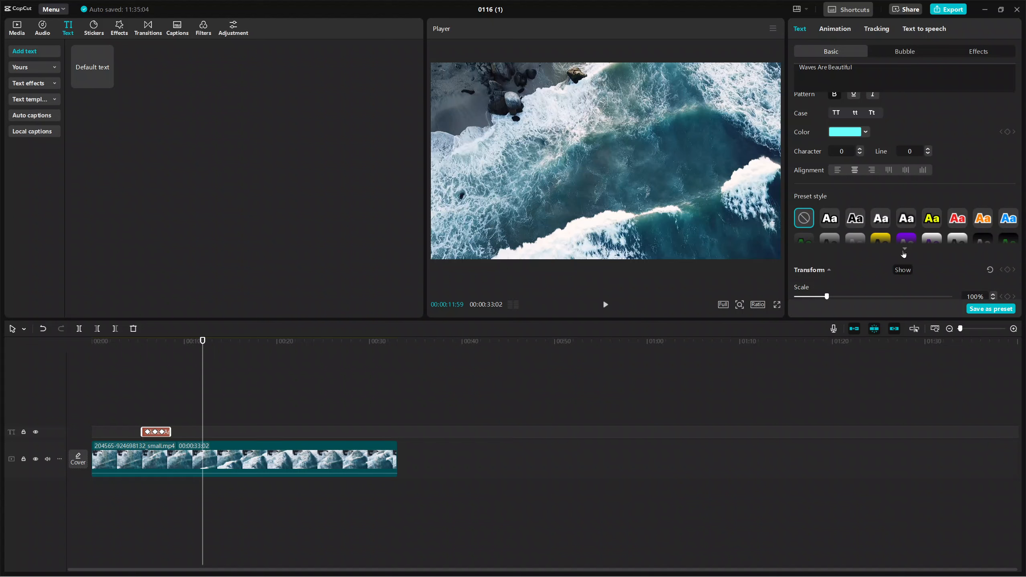
scroll(906, 270, "down", 1)
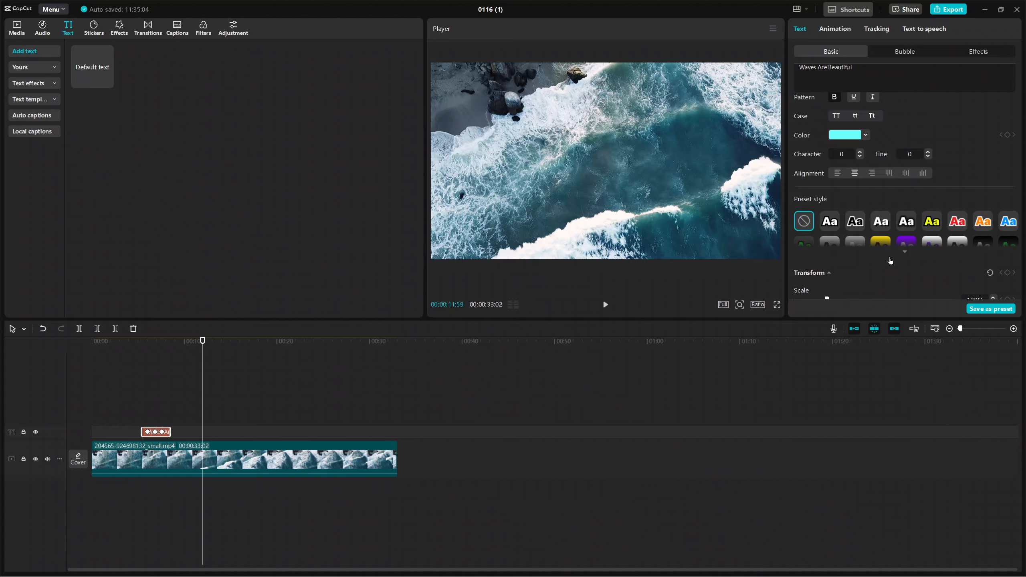
left_click(904, 252)
scroll(920, 225, "down", 5)
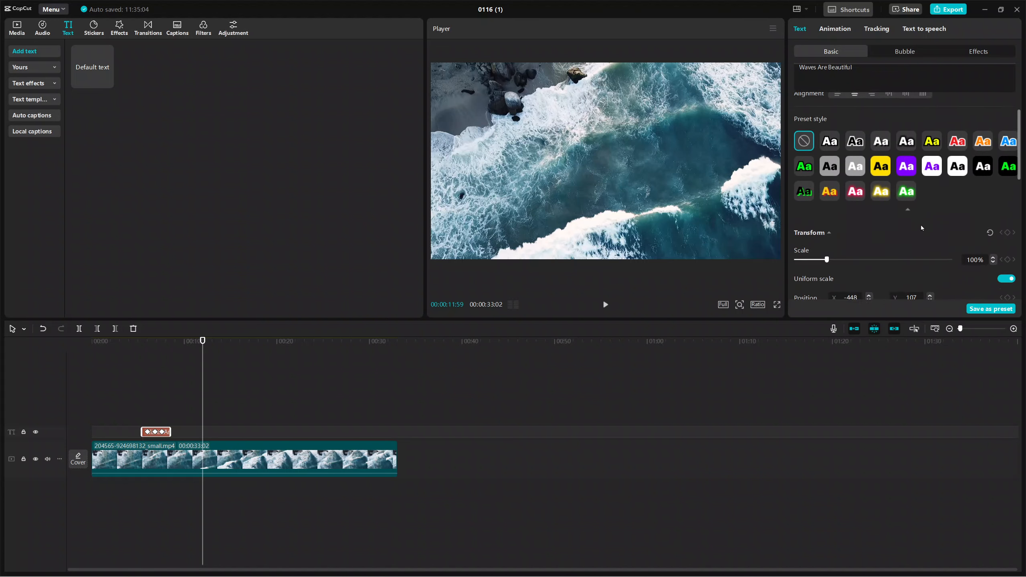
scroll(879, 126, "up", 8)
scroll(888, 258, "down", 3)
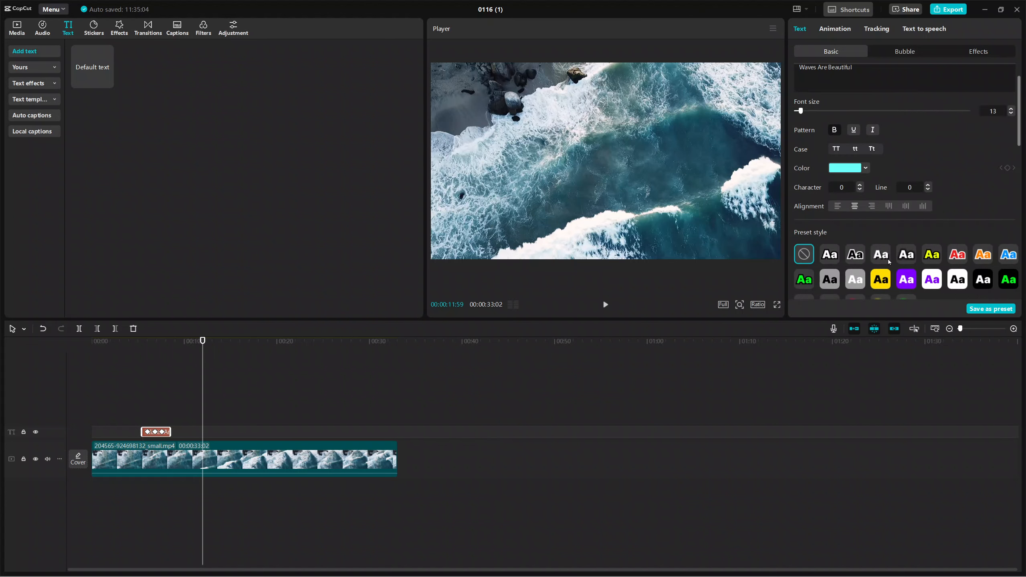
left_click(880, 269)
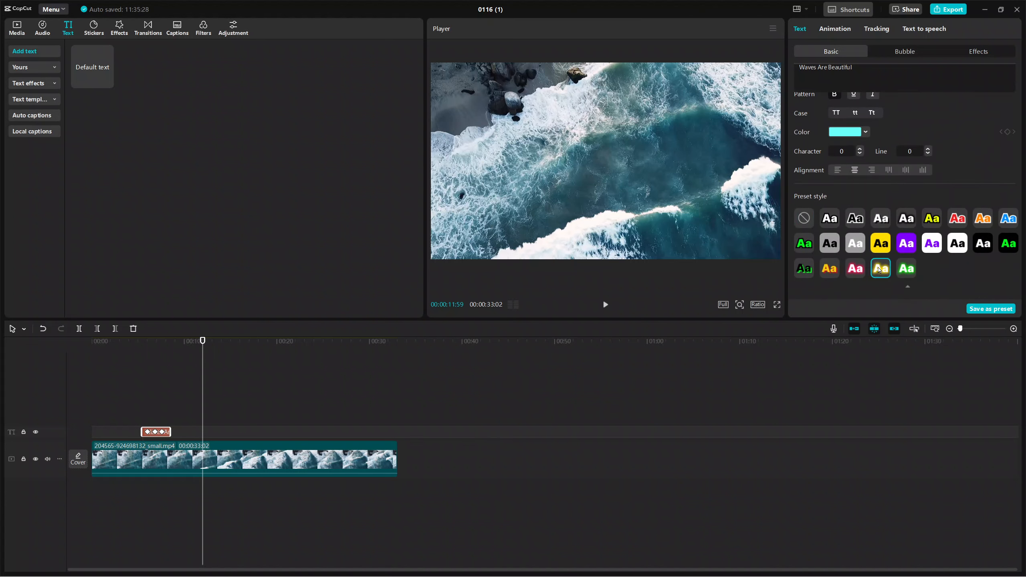
Step: Scale the title to 106% and keep its blend opacity at 100%
left_click(158, 425)
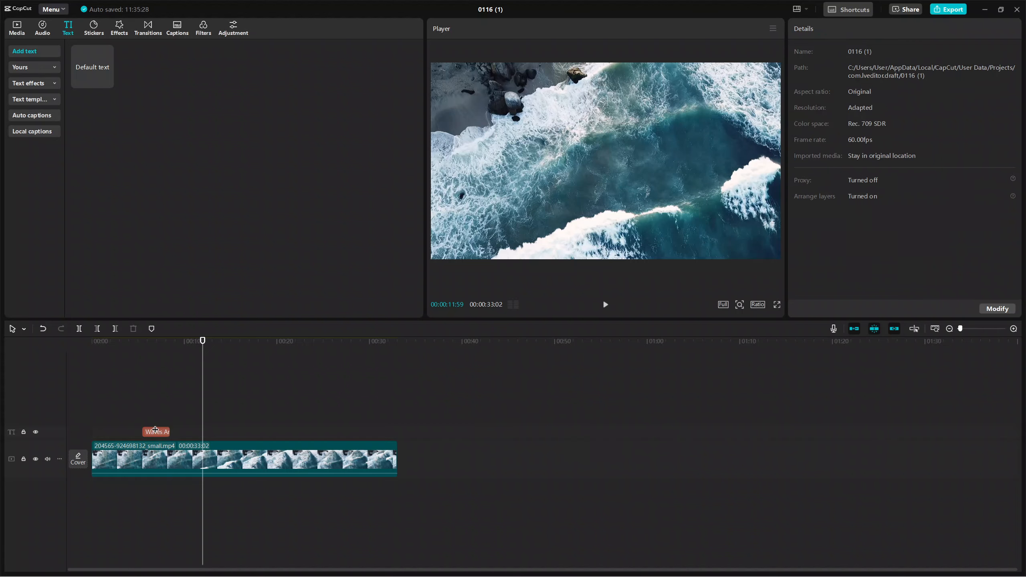
left_click(162, 432)
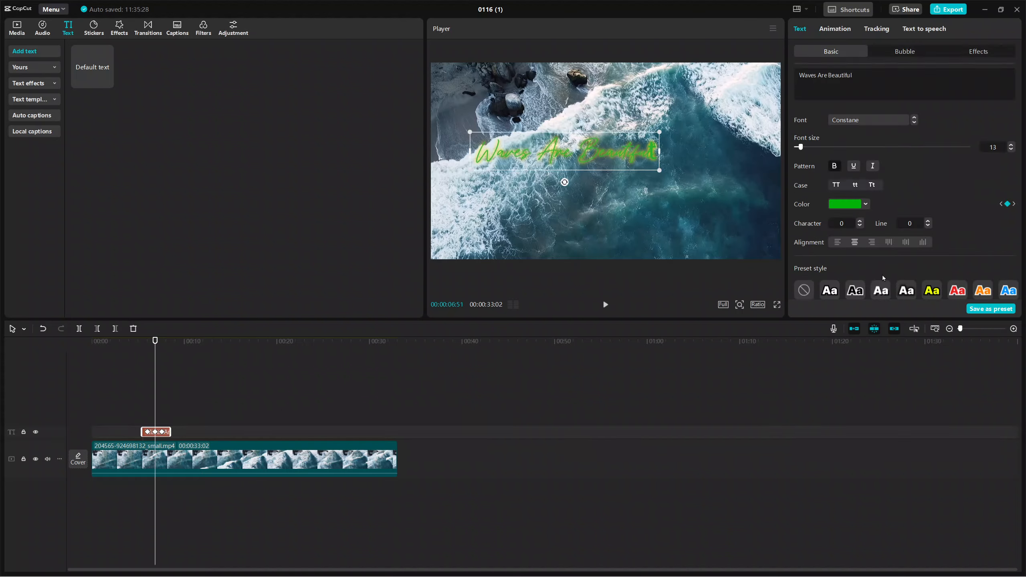
scroll(881, 267, "down", 5)
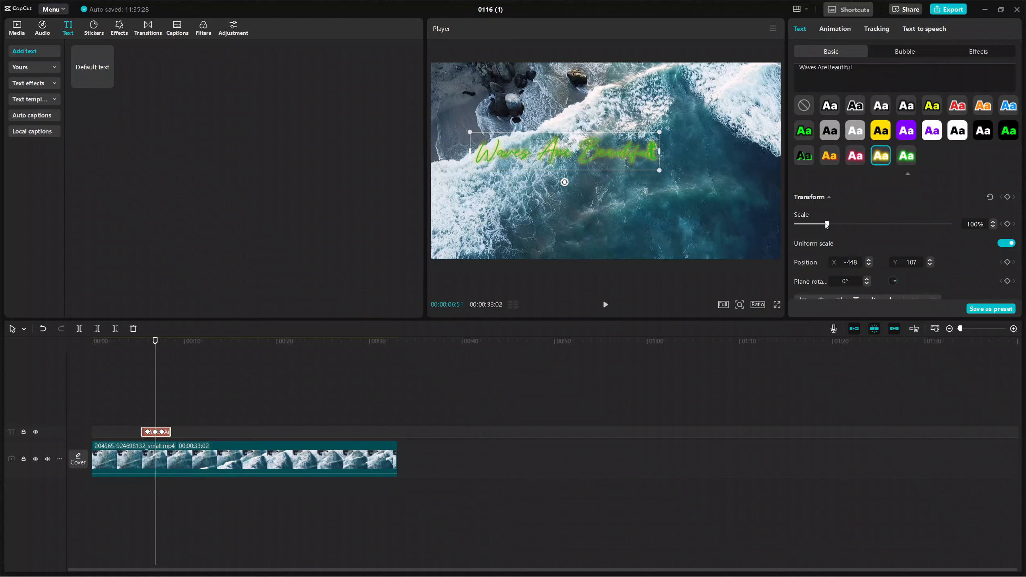
left_click_drag(825, 224, 828, 225)
scroll(864, 237, "down", 4)
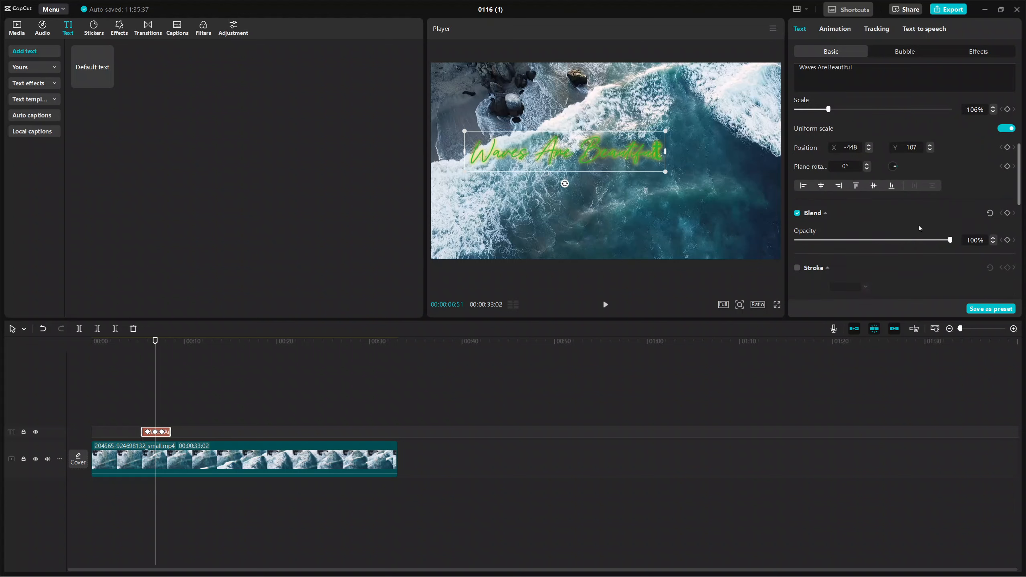
mouse_move(951, 241)
left_mouse_down()
mouse_move(893, 247)
mouse_move(959, 245)
left_mouse_up()
Step: Extend the title clip's end to the end of the ocean video and its start to near the video's beginning
mouse_move(154, 392)
left_mouse_down()
mouse_move(142, 398)
mouse_move(176, 398)
mouse_move(166, 398)
left_mouse_up()
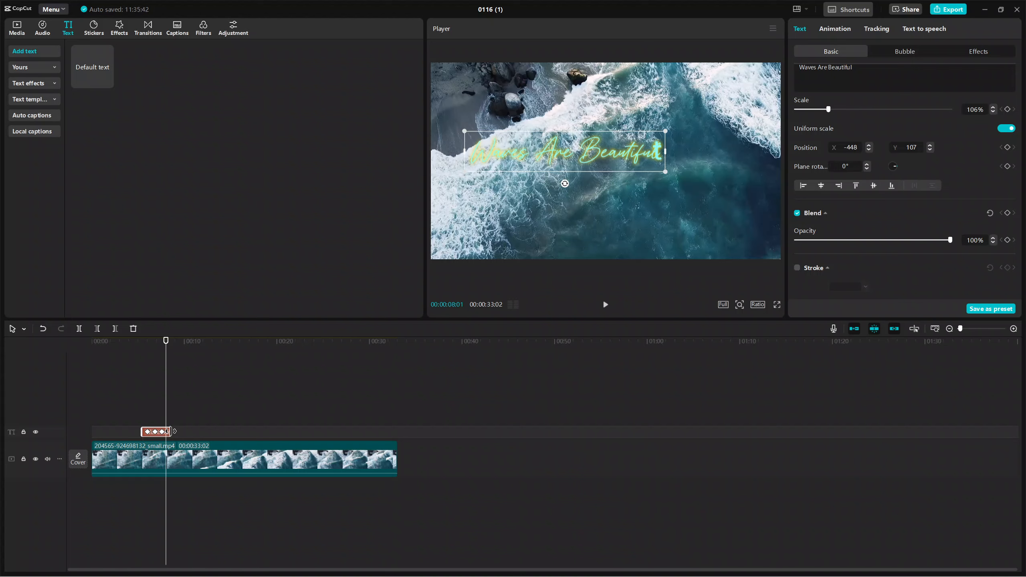
left_click_drag(171, 432, 394, 440)
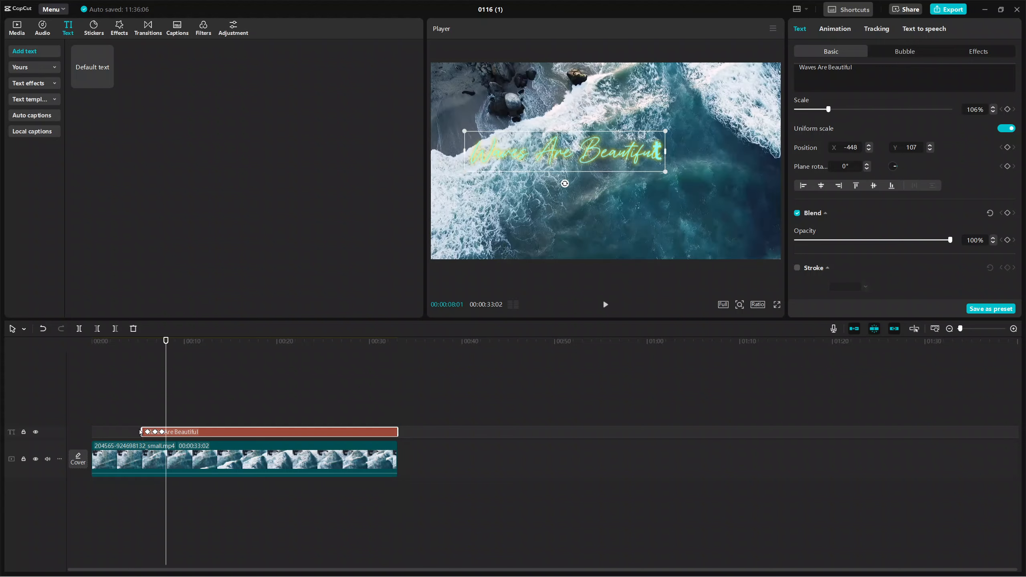
left_click_drag(141, 431, 95, 432)
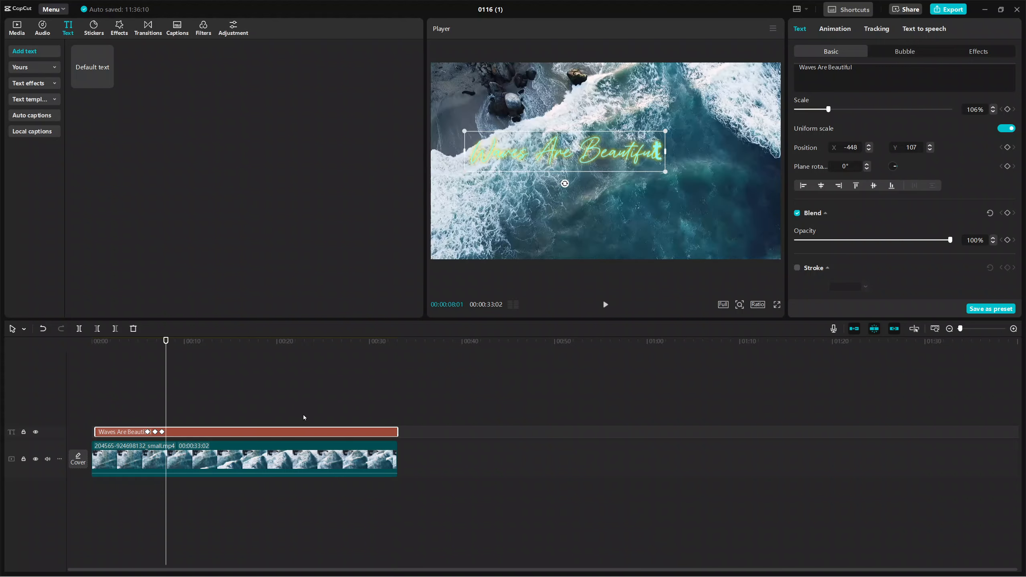
left_click(375, 460)
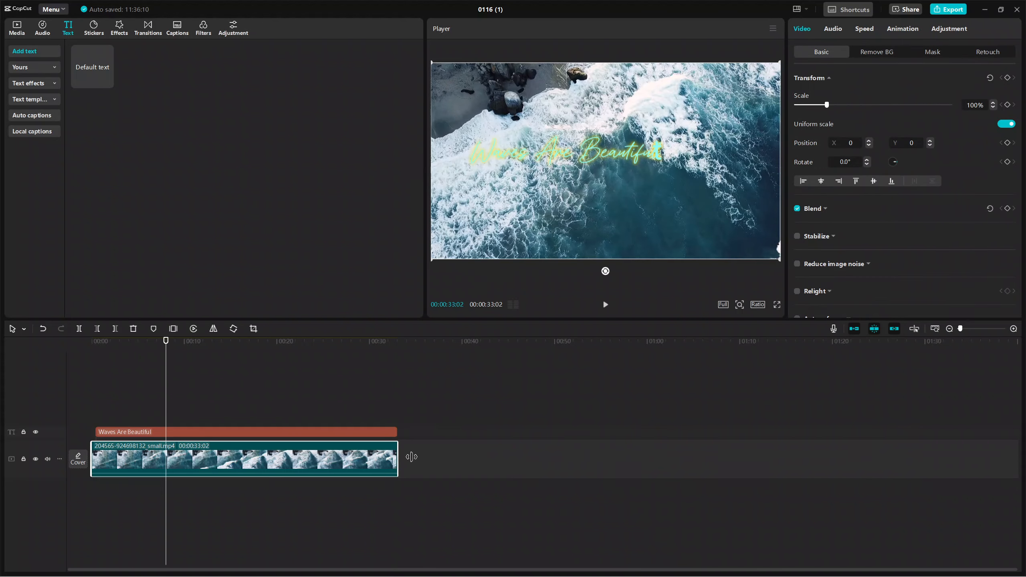
left_click(366, 430)
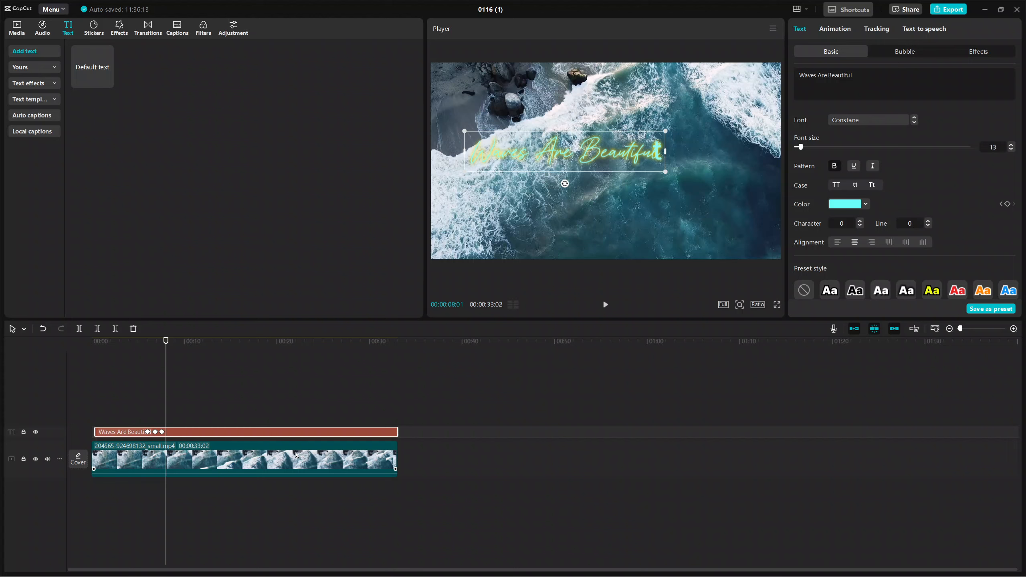
Step: Play the project from 00:00:00:00 to preview the lengthened, glowing title
left_click_drag(165, 399, 92, 400)
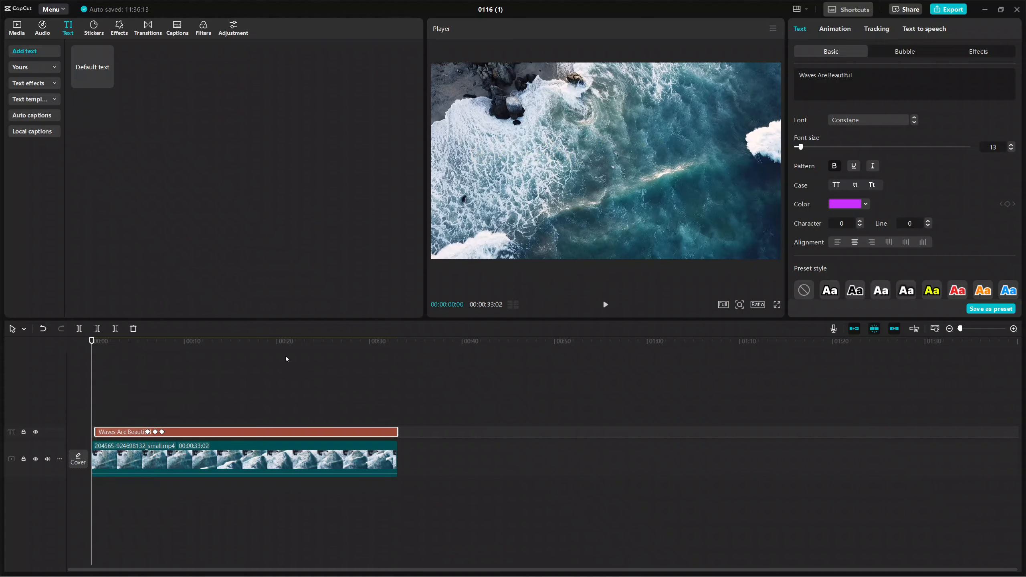
left_click(605, 304)
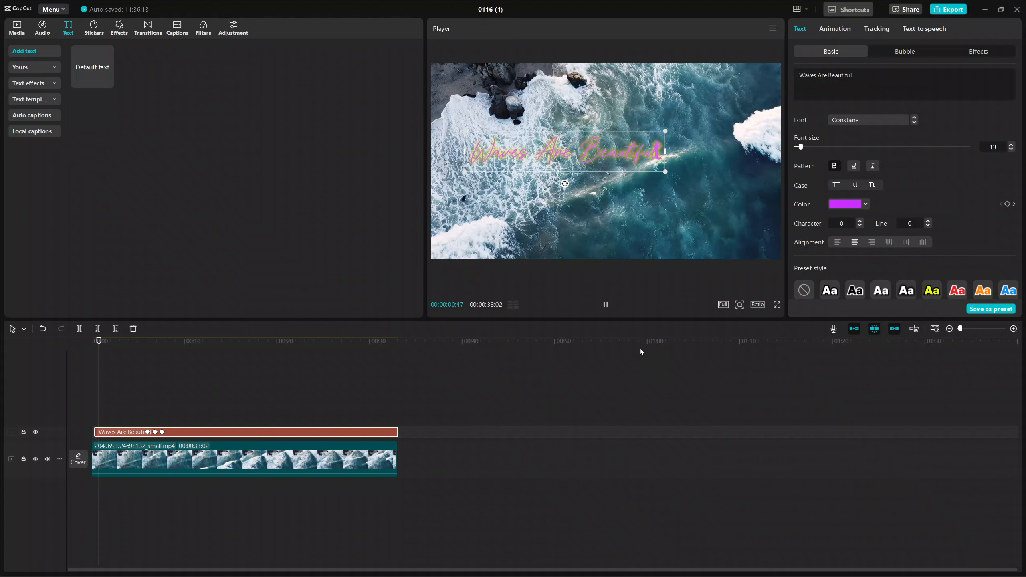
left_click(611, 304)
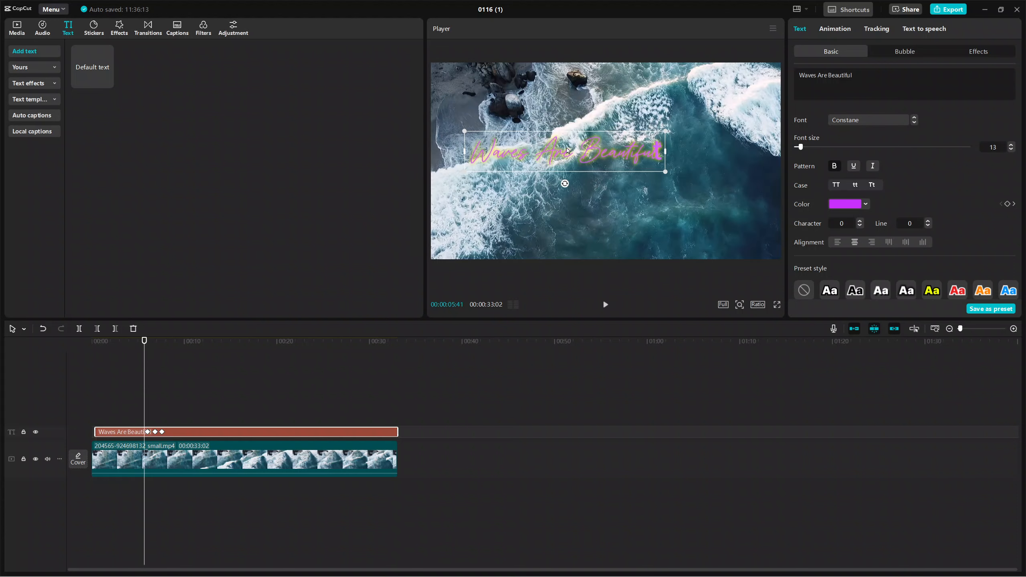
Step: Move the title to the lower-right area of the video frame, about X 685, Y -712, and extend its clip start to 00:00:00:00
left_click_drag(558, 149, 636, 216)
left_click(650, 278)
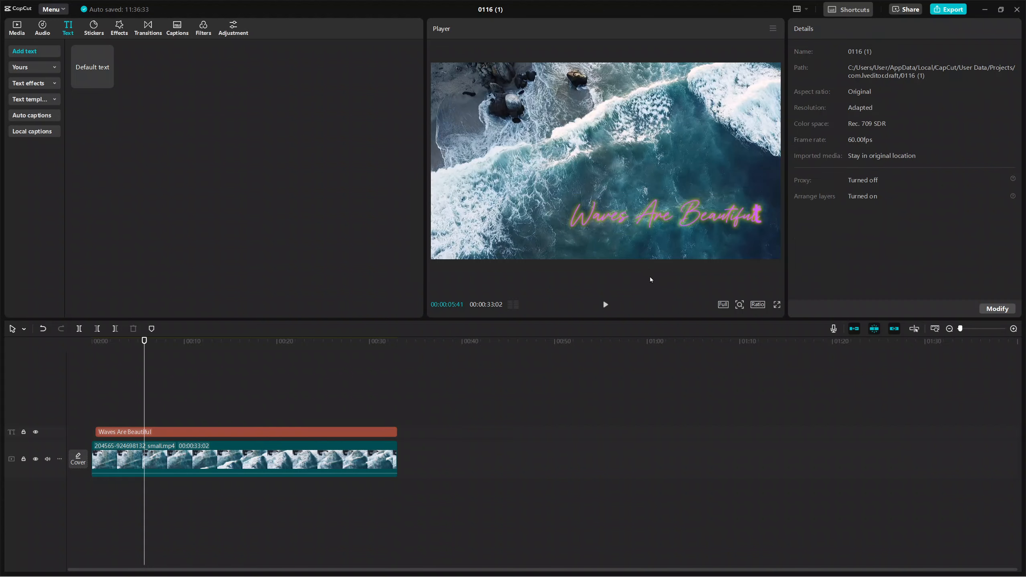
left_click(84, 398)
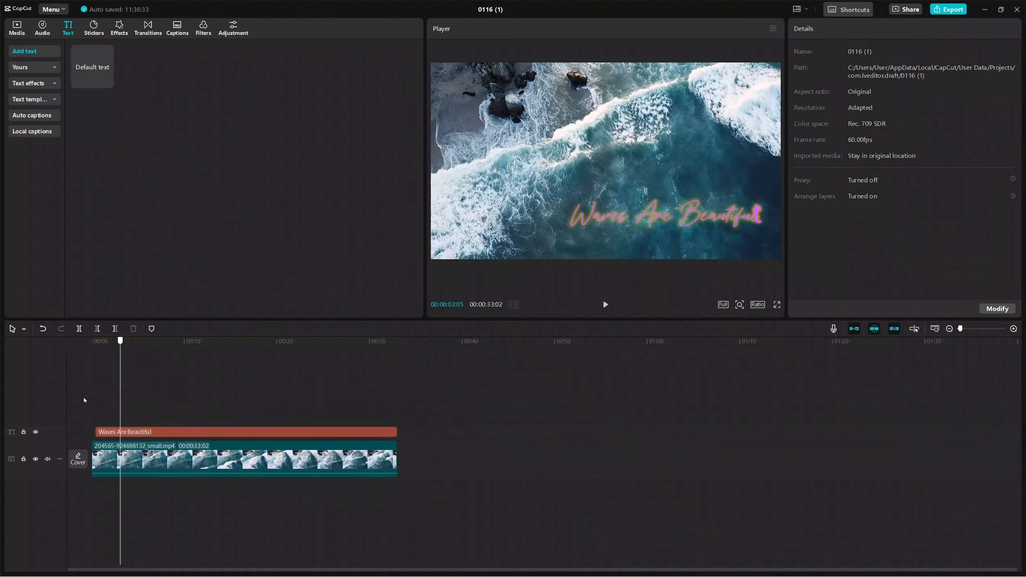
left_click_drag(83, 396, 150, 403)
left_click(233, 434)
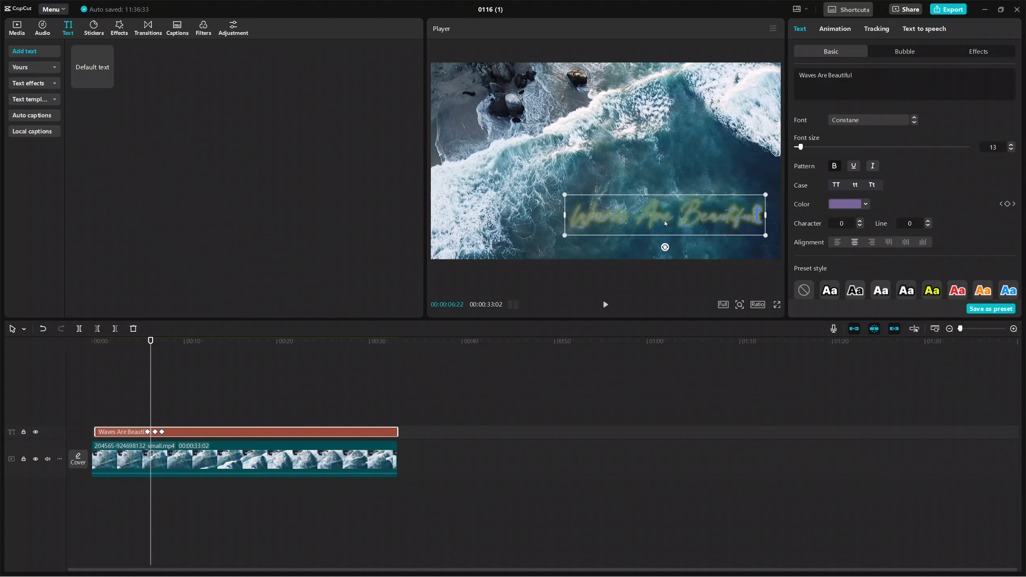
left_click_drag(709, 220, 712, 232)
left_click_drag(151, 377, 82, 388)
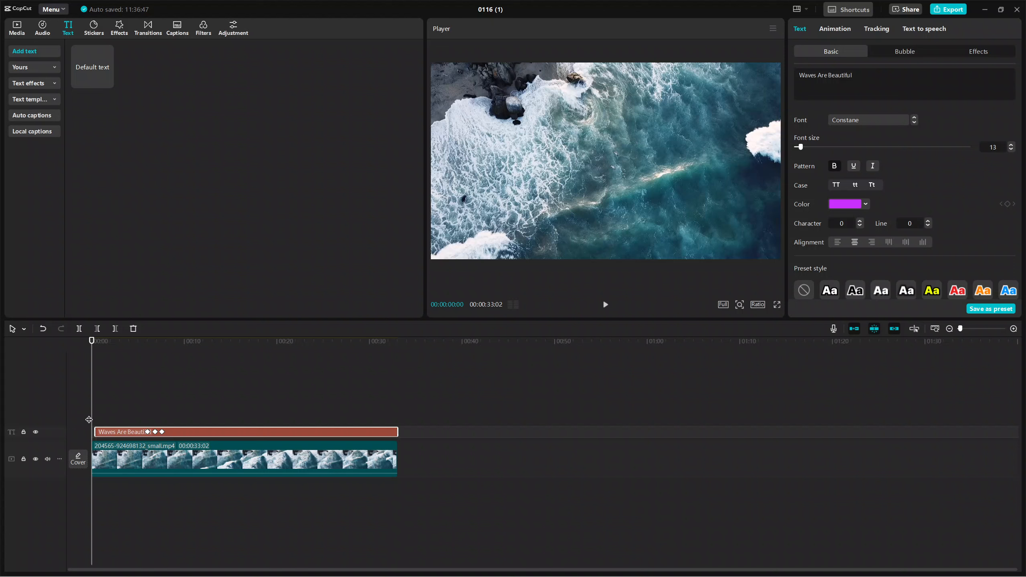
left_click_drag(92, 410, 91, 431)
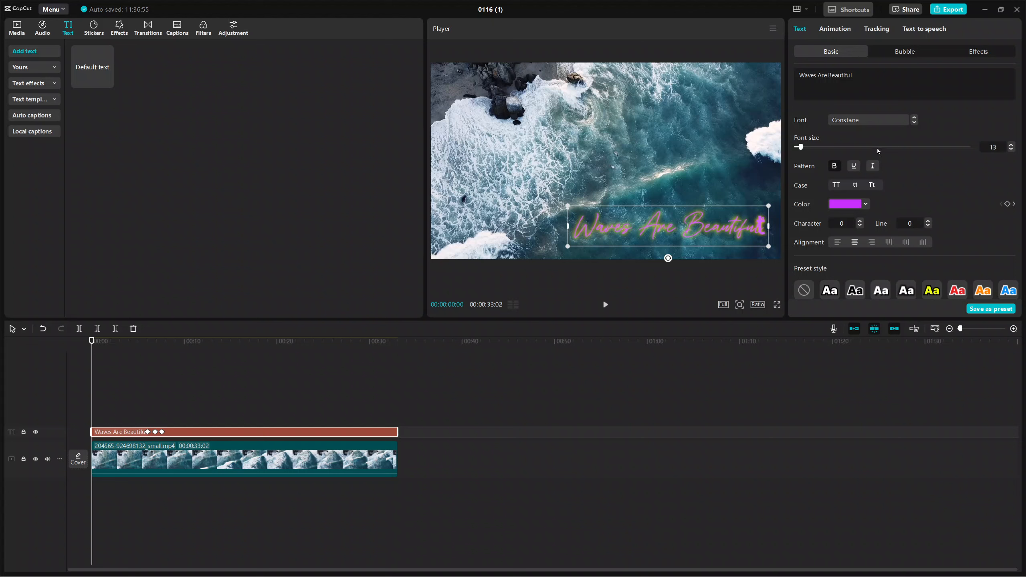
Step: Add Transform keyframes to the ocean video clip at 00:00:00:00 and 00:00:00:58
left_click(263, 465)
left_click(1008, 78)
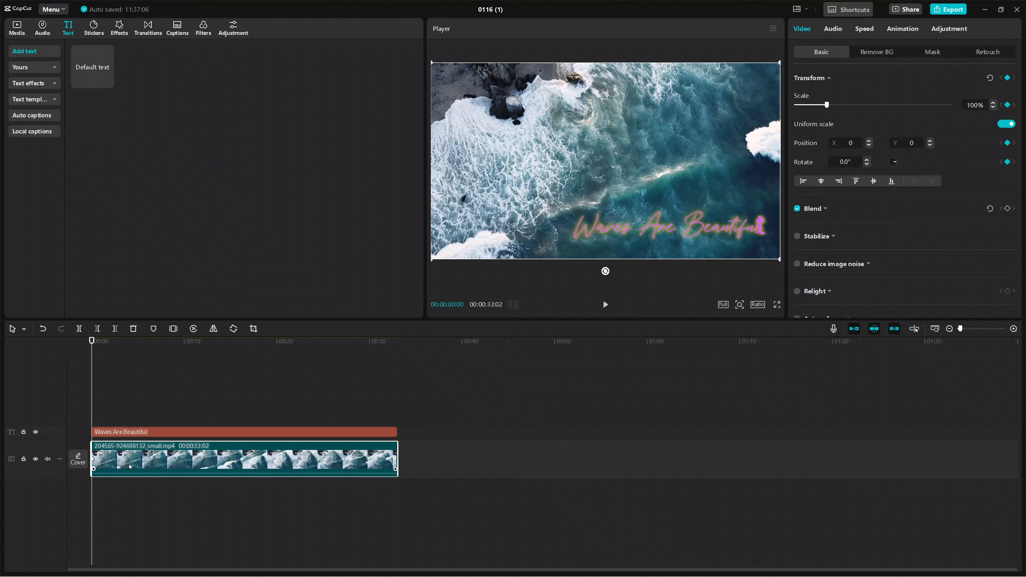
left_click(111, 435)
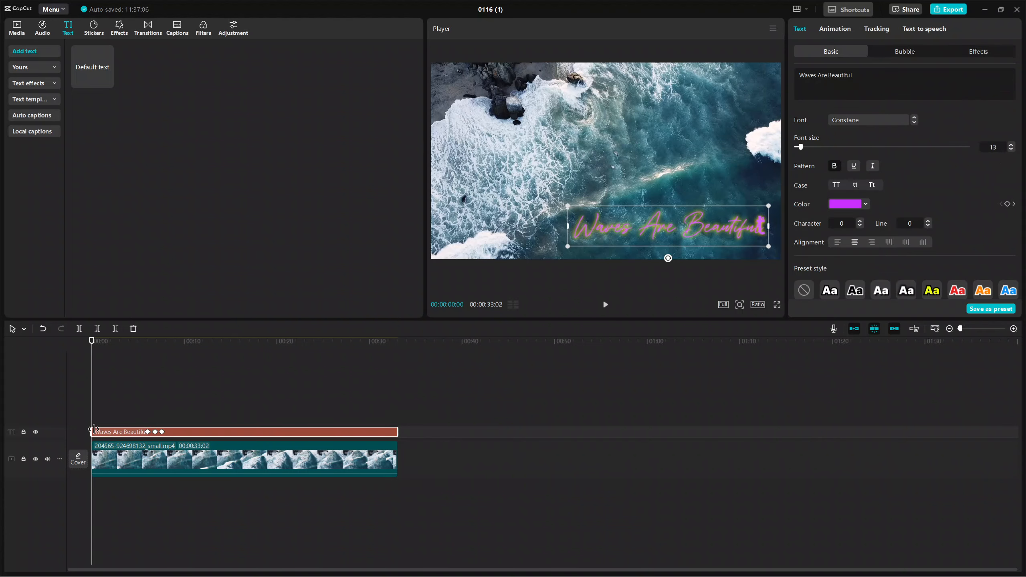
left_click_drag(102, 433, 100, 434)
left_click(101, 419)
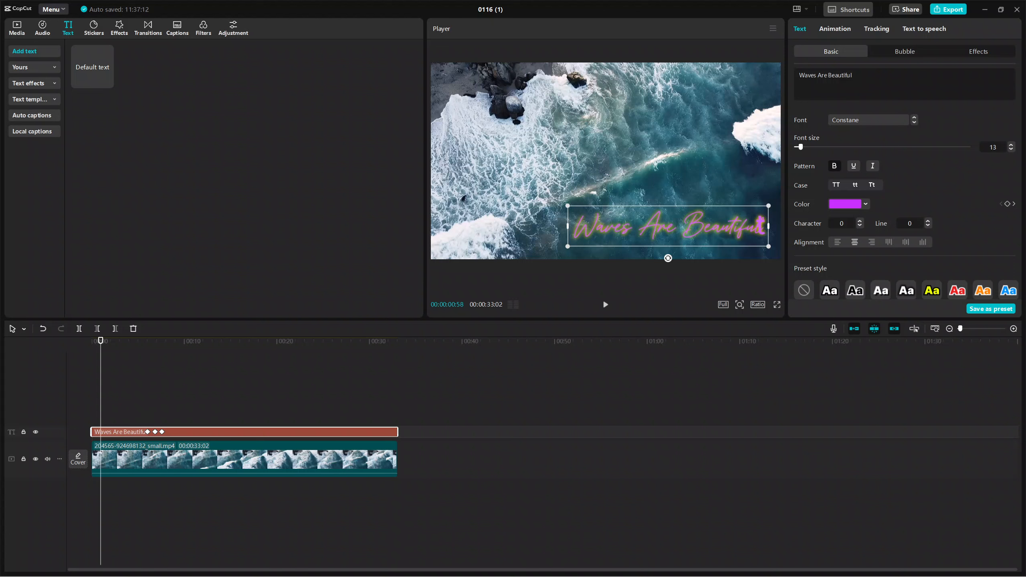
left_click(323, 465)
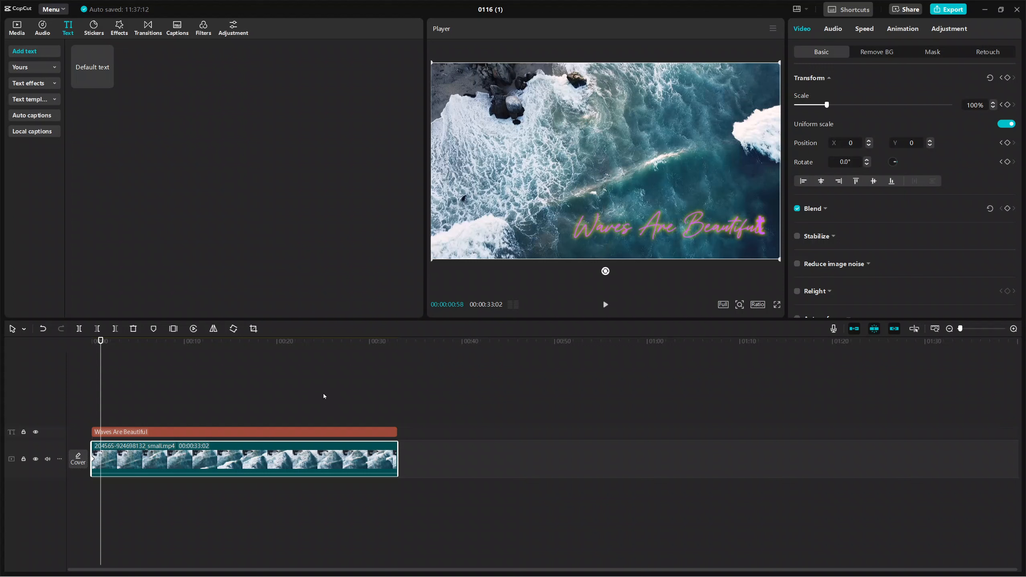
left_click(1007, 78)
Step: Lower the title's blend opacity to 0%
left_click(270, 425)
left_click(323, 425)
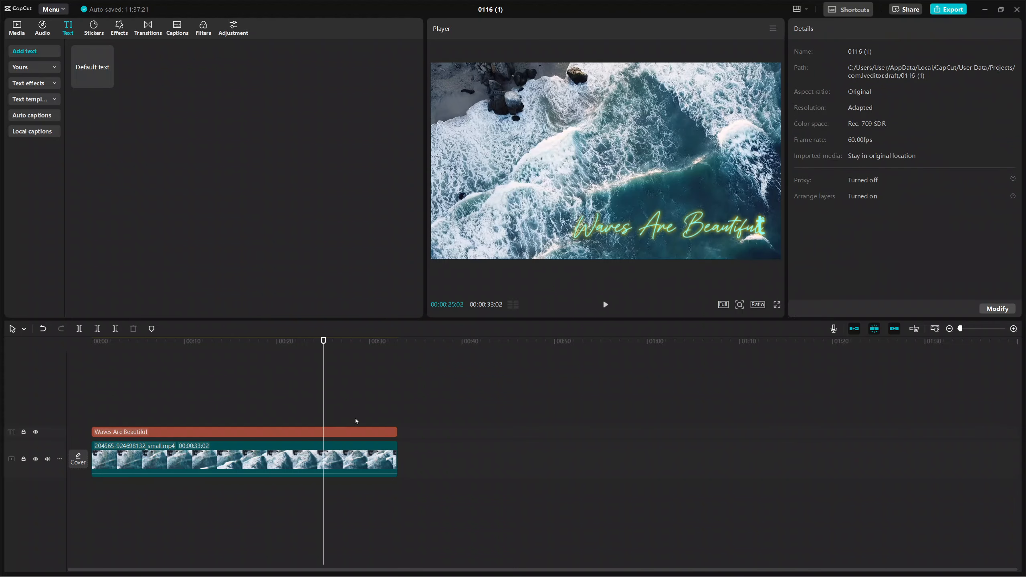
left_click(346, 432)
scroll(971, 227, "down", 8)
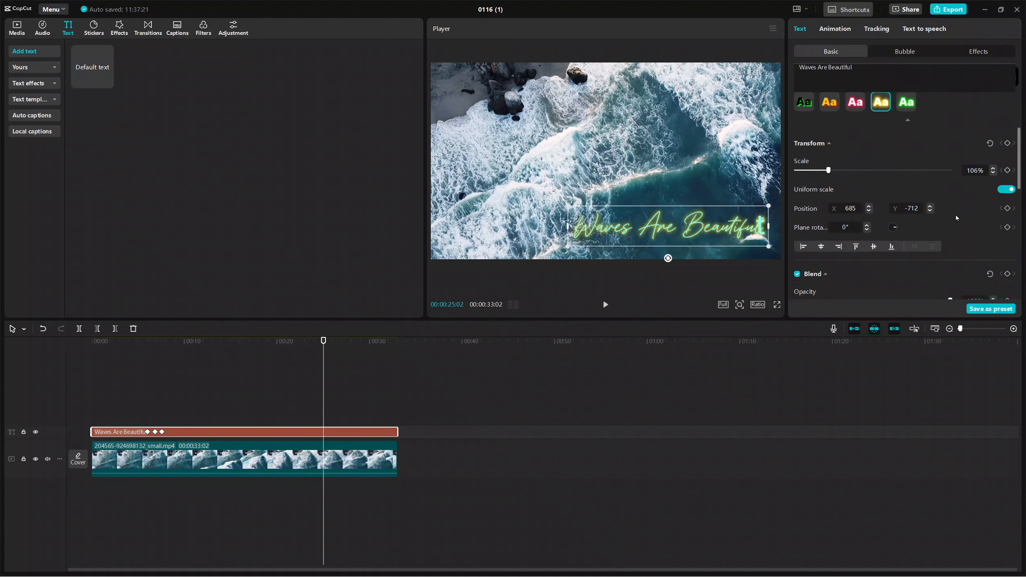
scroll(941, 177, "down", 4)
scroll(938, 141, "up", 5)
left_click_drag(950, 140, 926, 141)
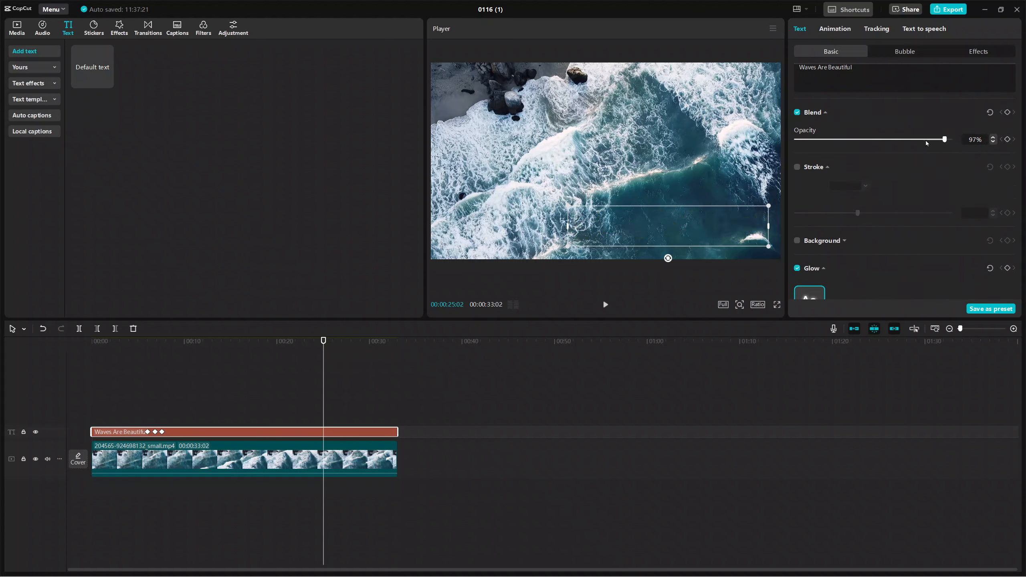
left_click_drag(810, 149, 791, 149)
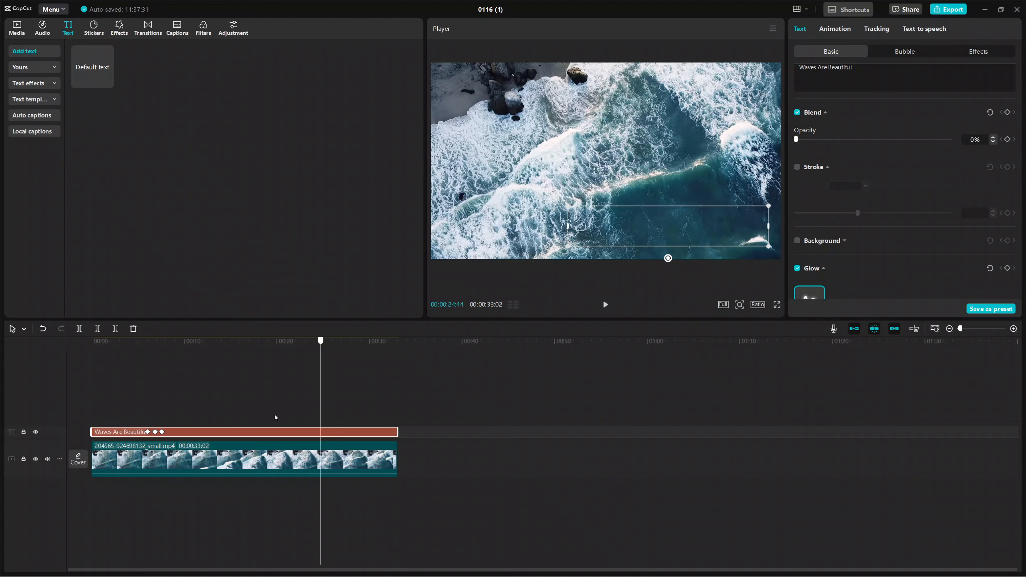
Step: Preview the transparent title from the start of the timeline and restore its opacity to 100%
key("Home")
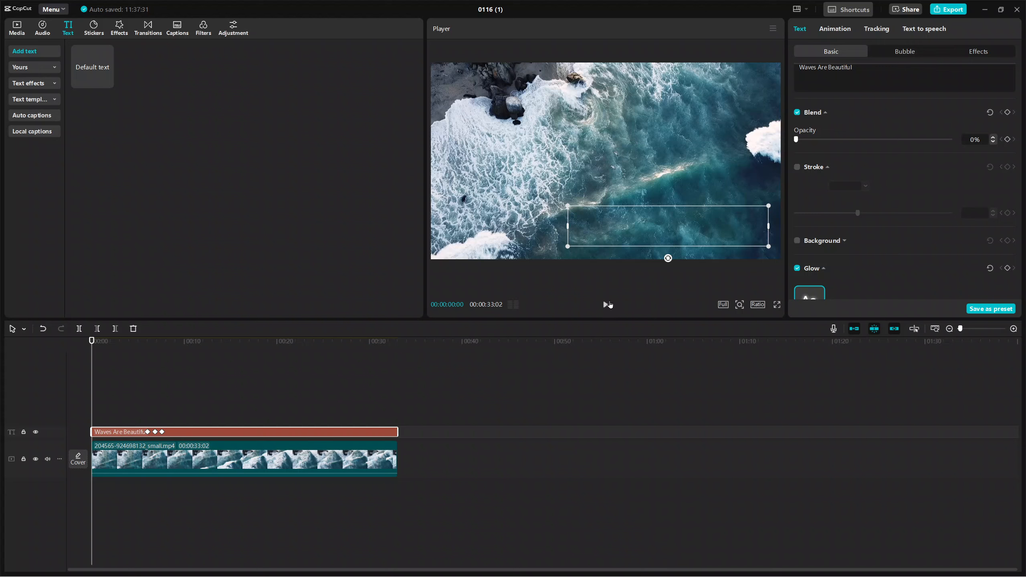
left_click(605, 304)
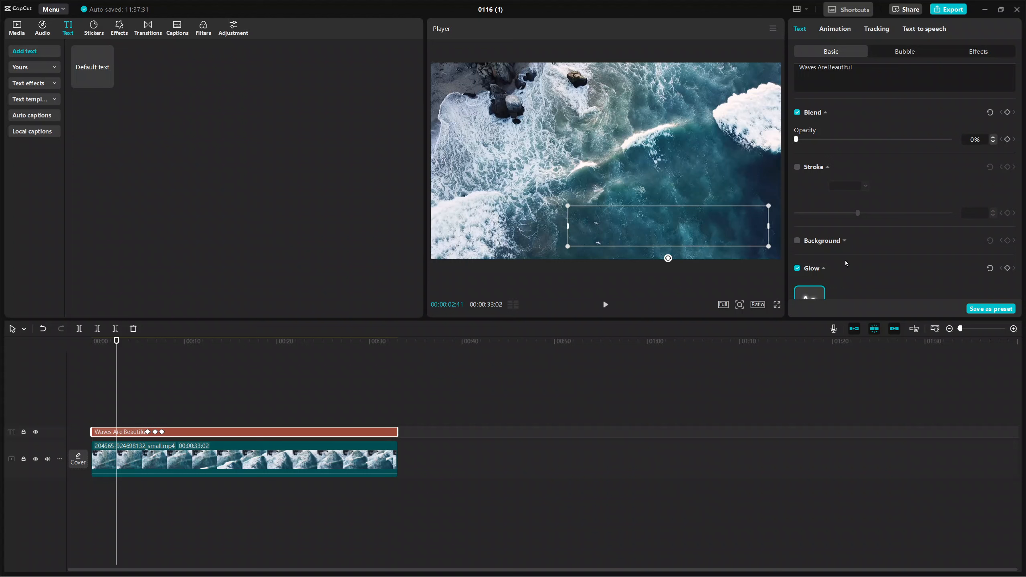
left_click_drag(809, 141, 975, 143)
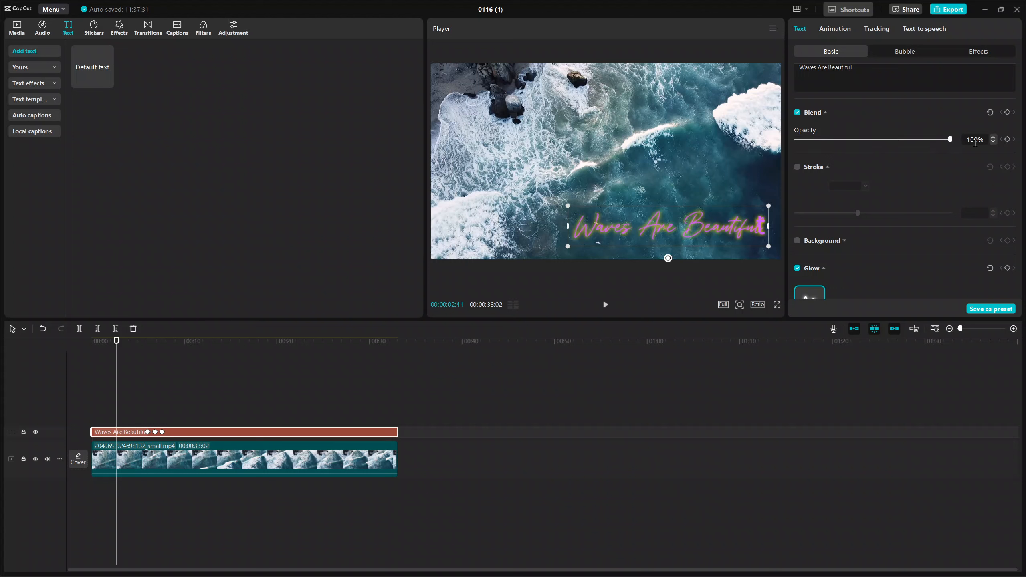